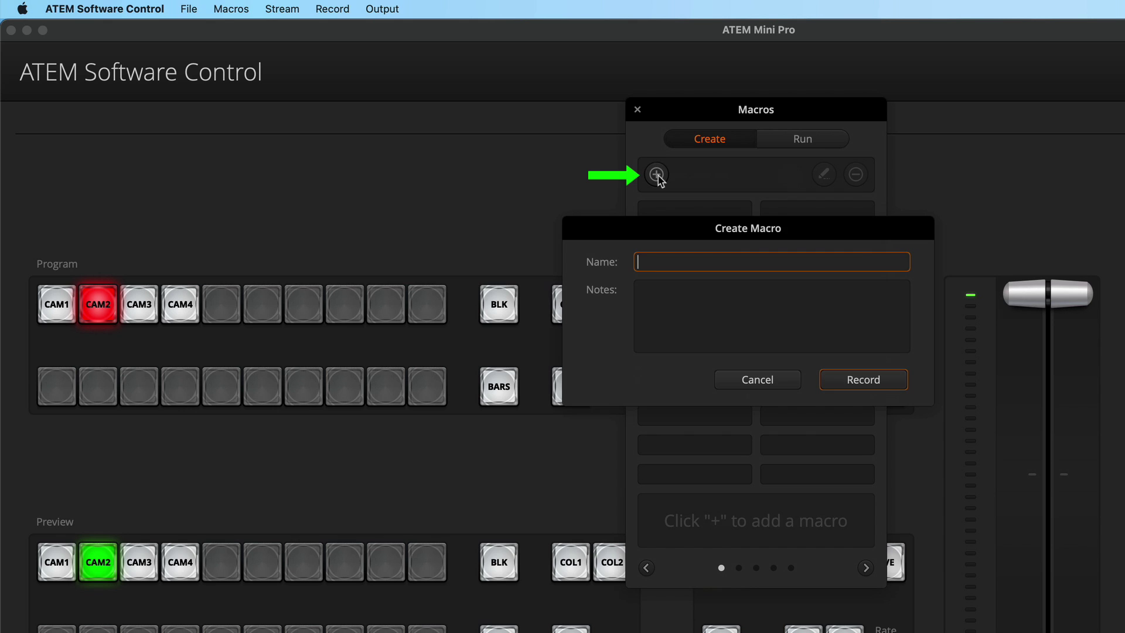
Record a macro named Demo that selects CAM2 on both the program and preview buses.
type("Demo")
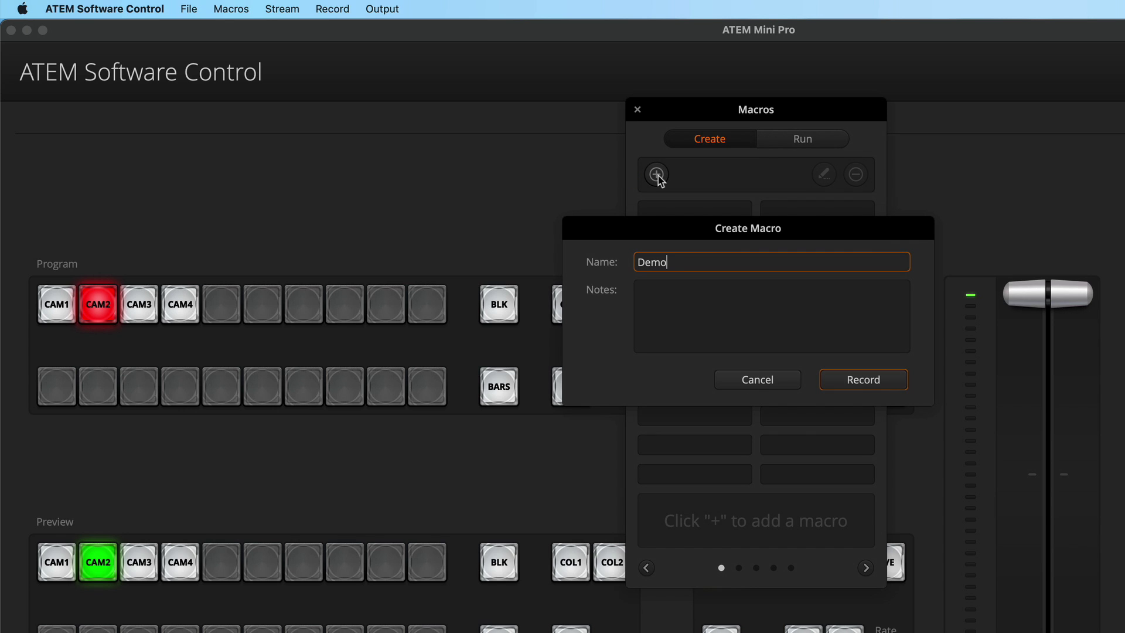
left_click(866, 382)
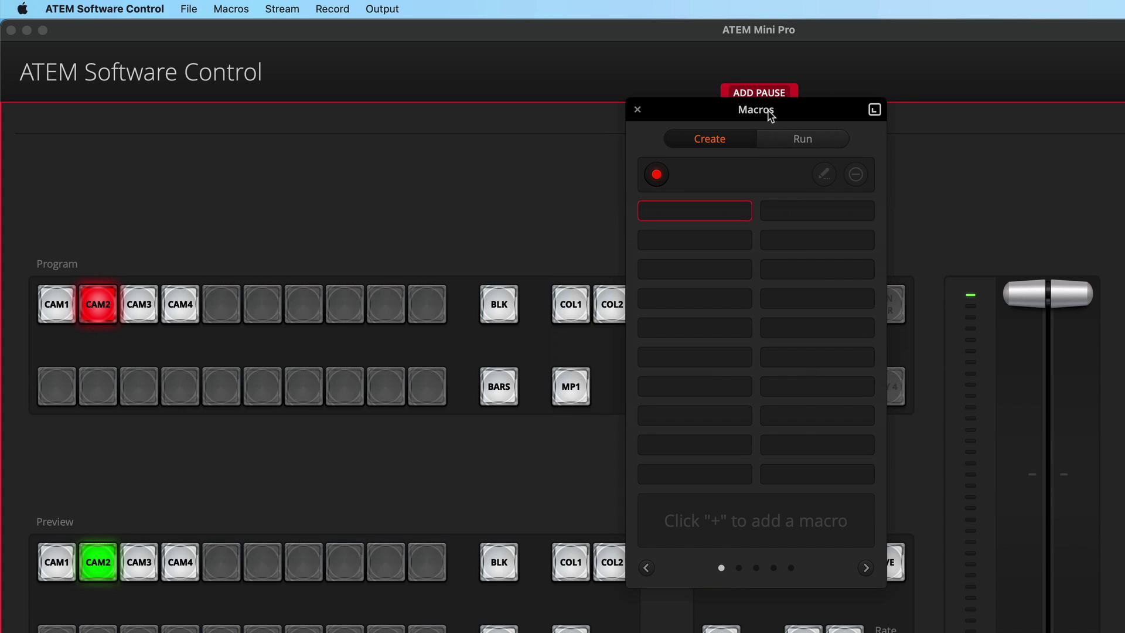
left_click_drag(781, 113, 792, 109)
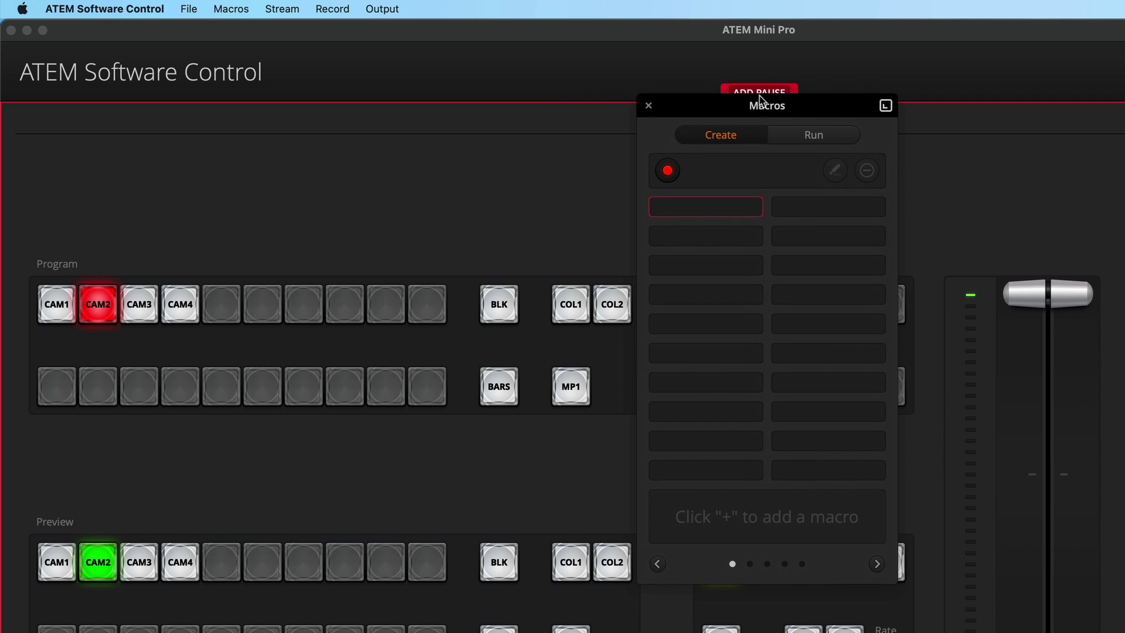
left_click(101, 317)
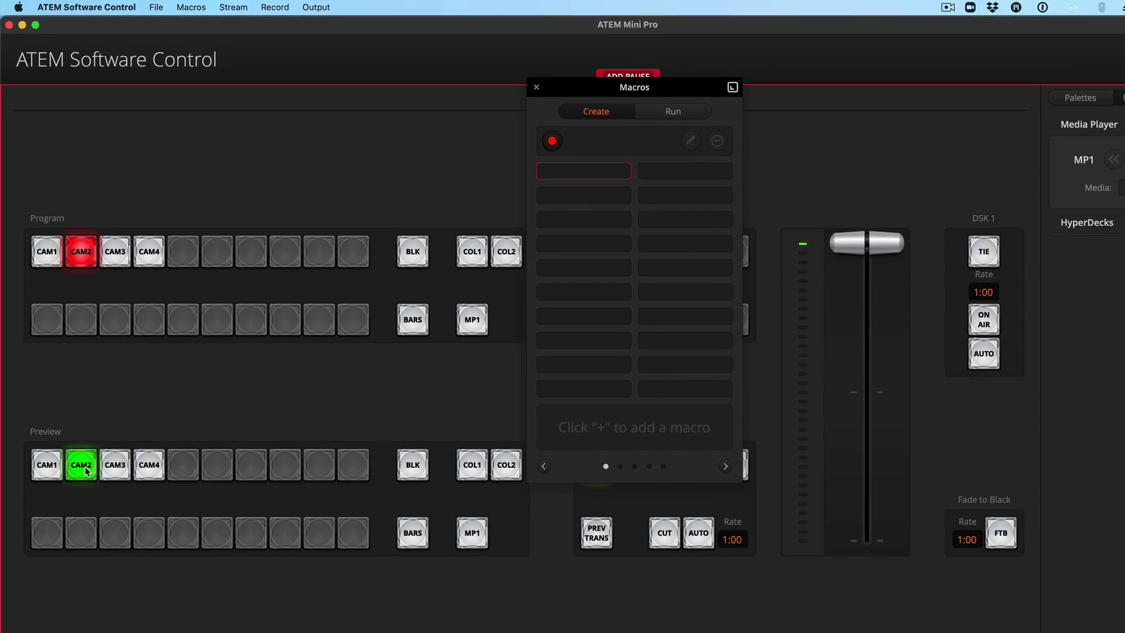
left_click_drag(603, 83, 382, 133)
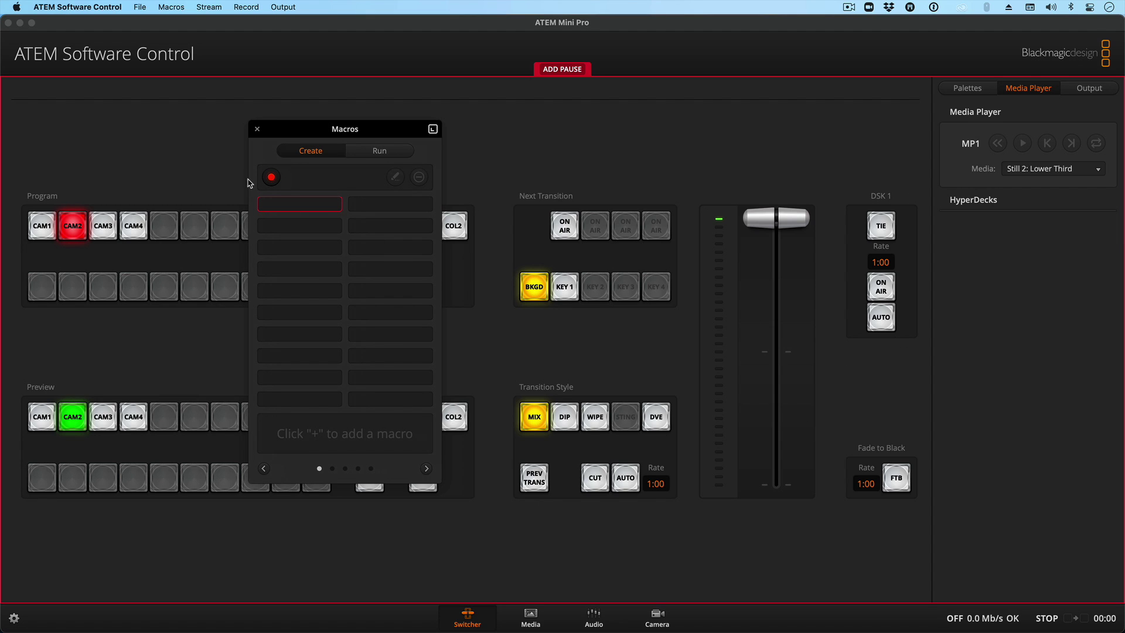
left_click(272, 178)
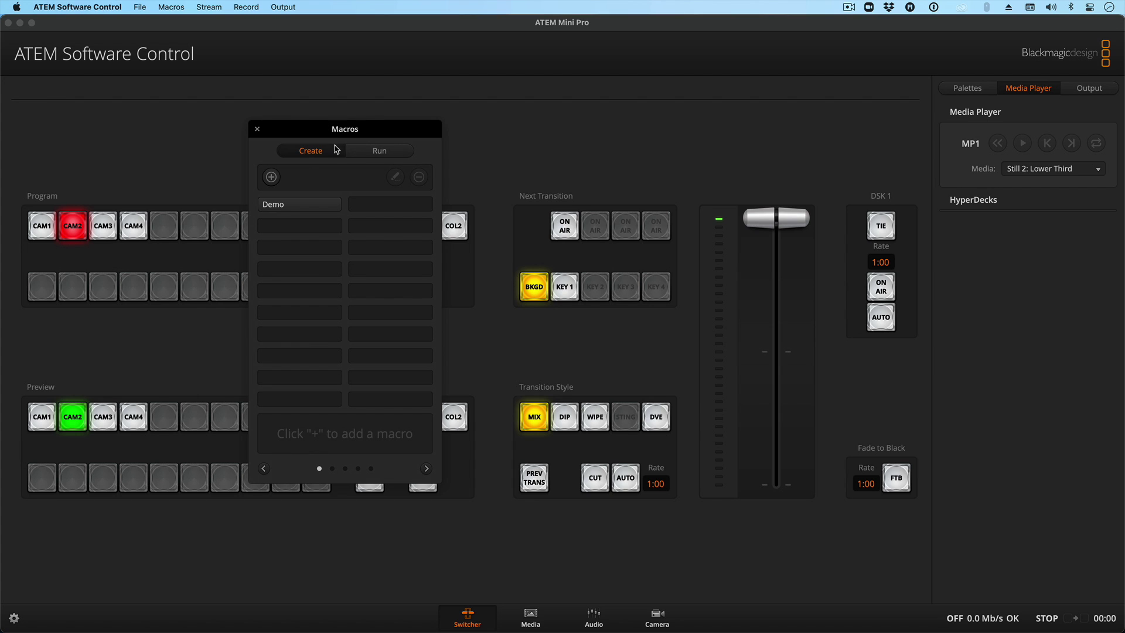
Put BARS on program and CAM4 on preview, choose the DIP transition, include KEY 1 in the next transition and tie DSK 1.
left_click_drag(355, 128, 1077, 242)
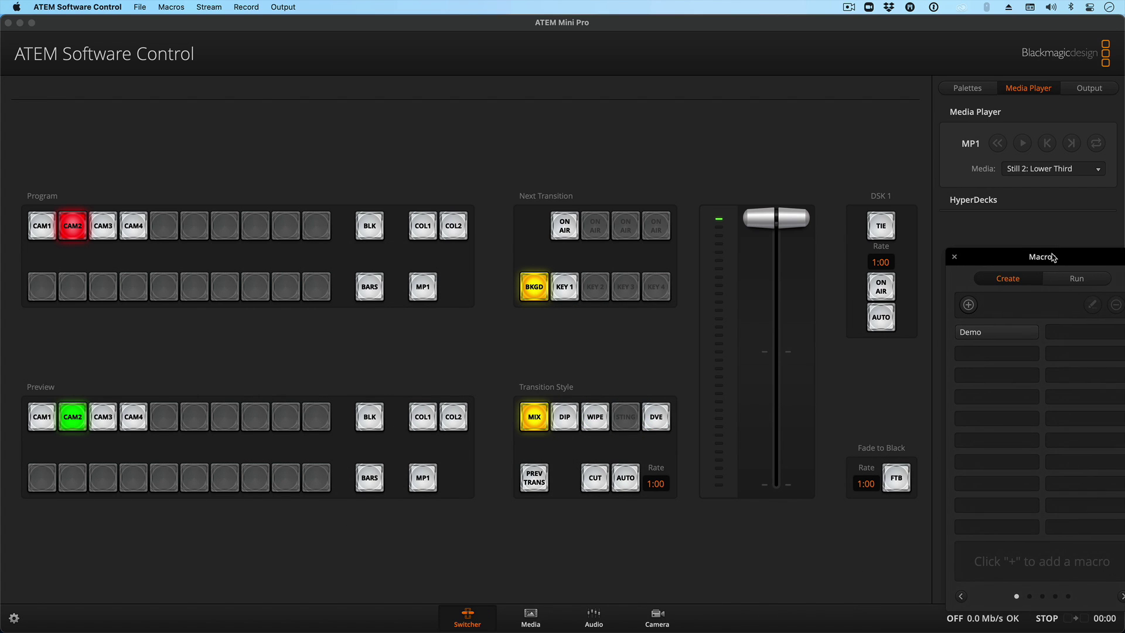
left_click(369, 287)
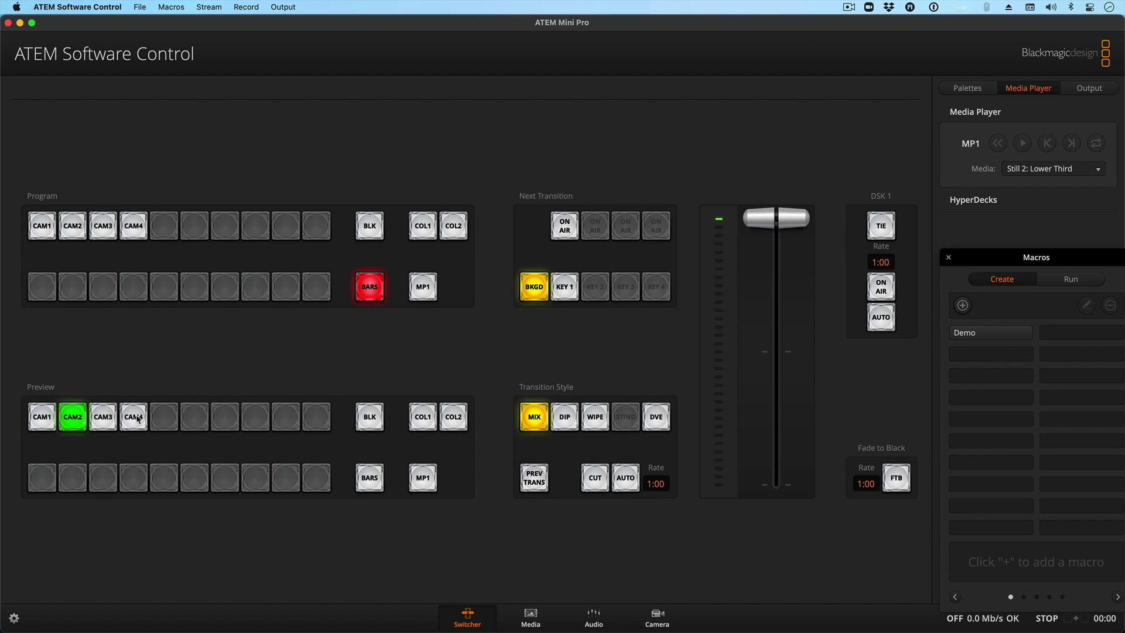
left_click(134, 417)
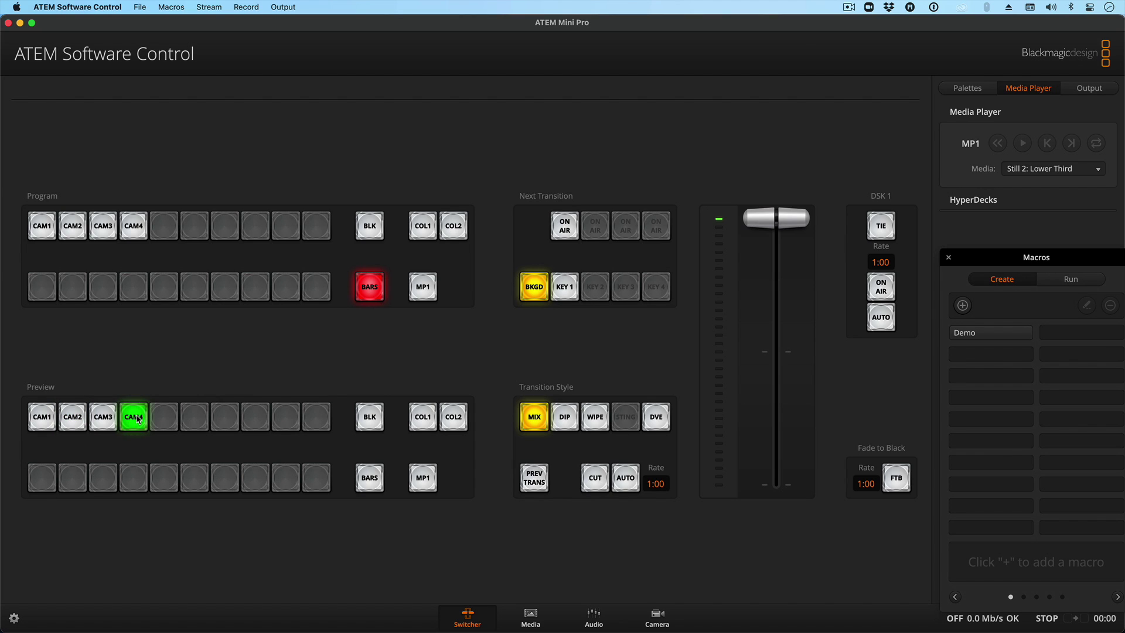
left_click(567, 419)
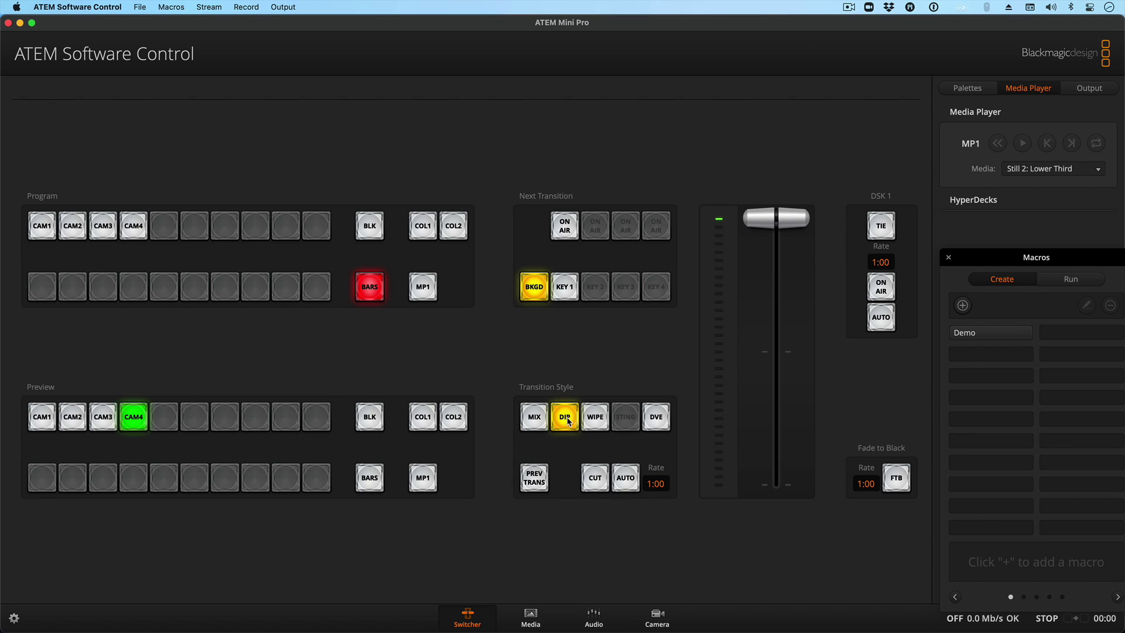
left_click(566, 295)
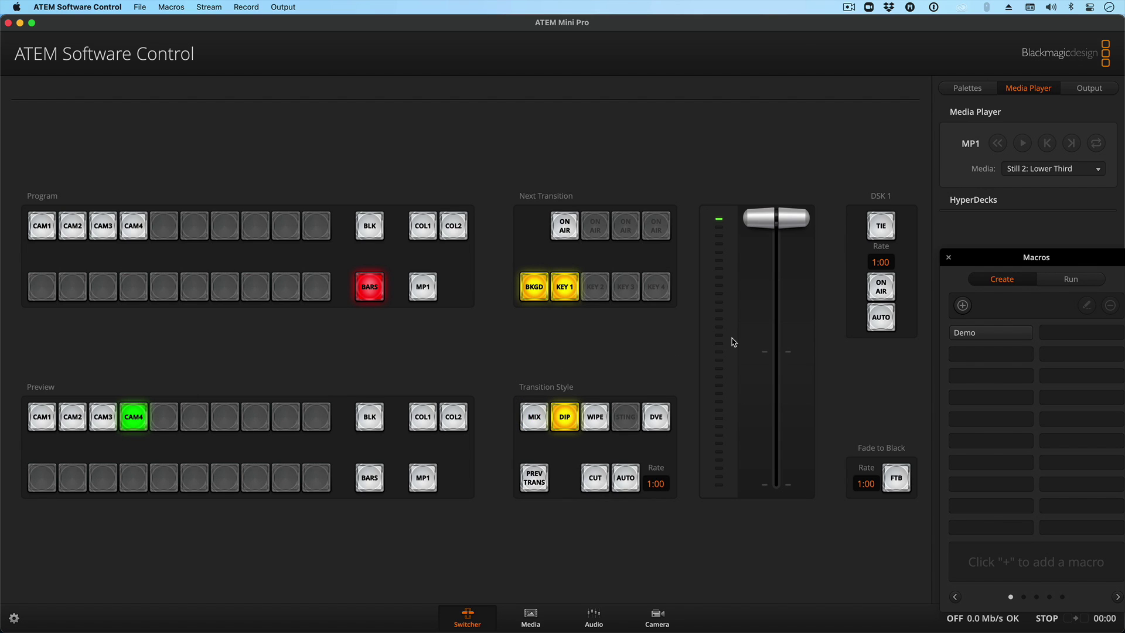
left_click(886, 231)
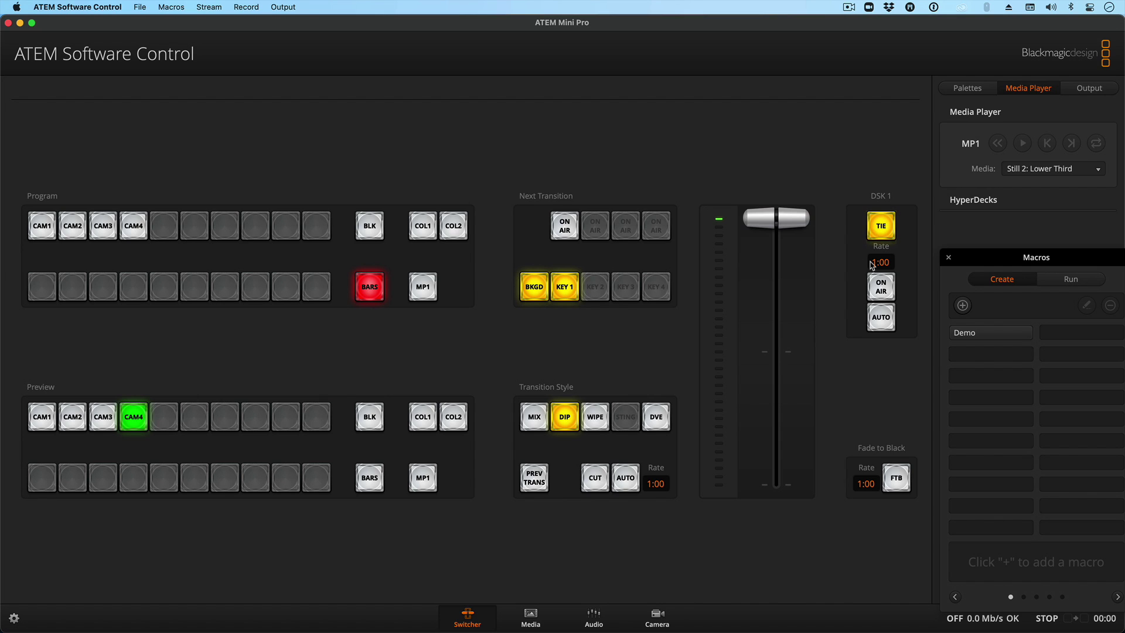
Run the Demo macro to recall its recorded camera selection.
left_click_drag(1005, 258, 696, 144)
left_click(761, 165)
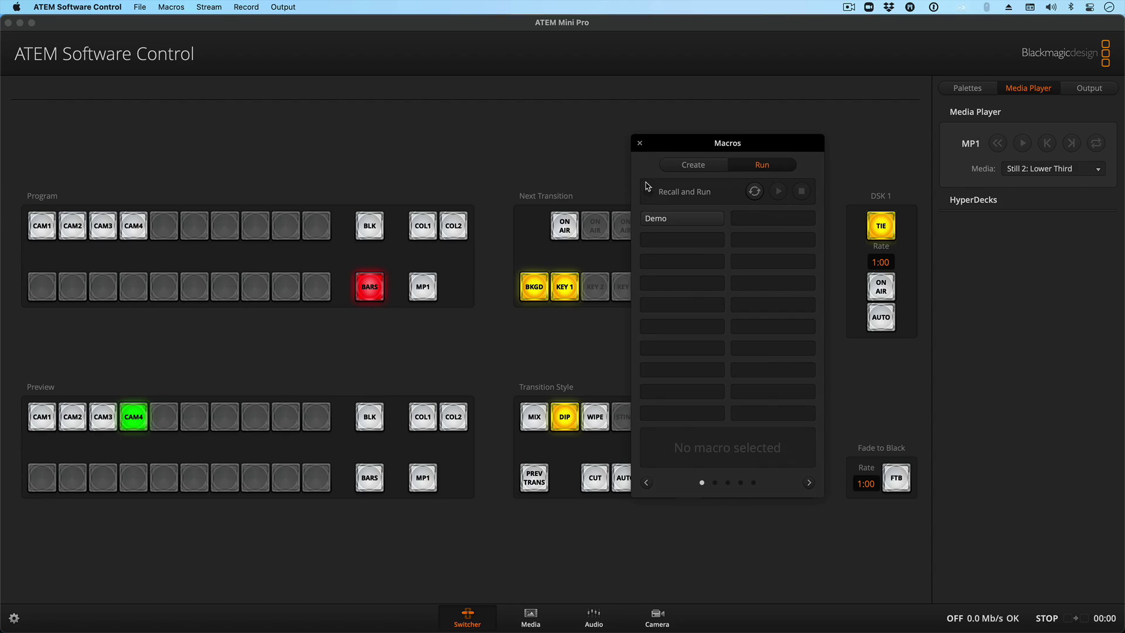
left_click(676, 219)
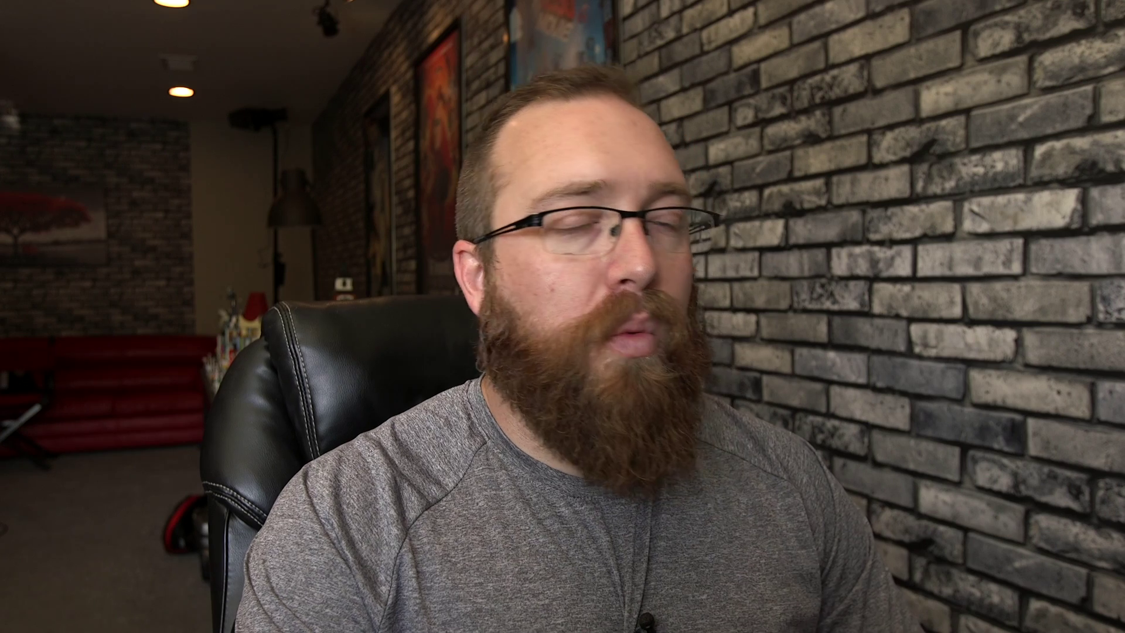
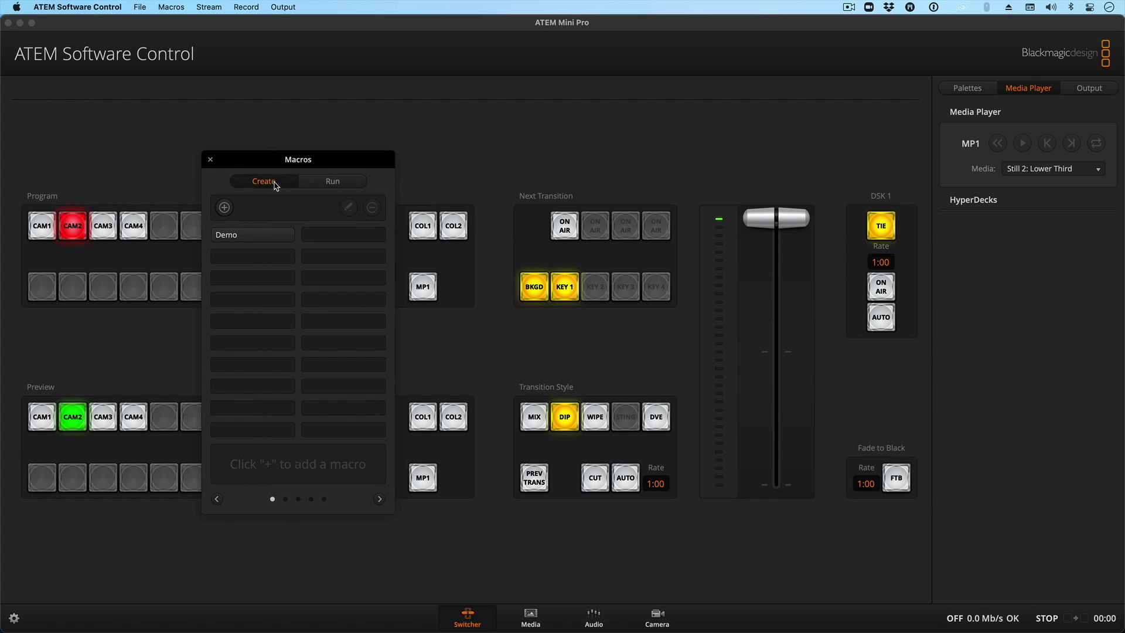
Delete the Demo macro and confirm its removal.
left_click(272, 232)
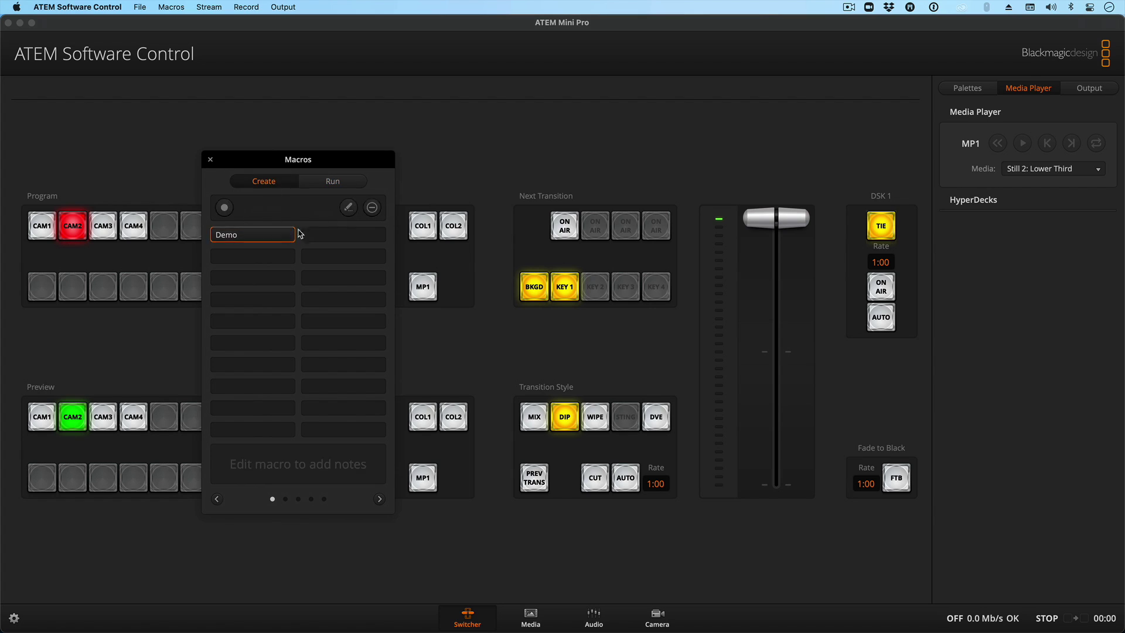
left_click(371, 208)
left_click(406, 343)
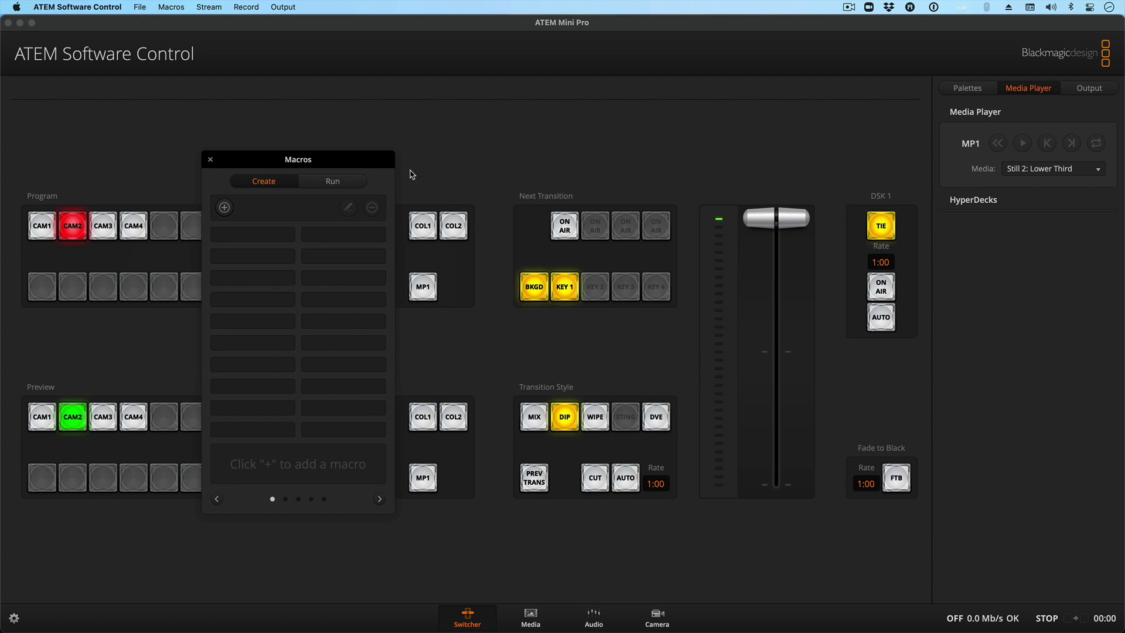
Check the stills in the media pool, and start recording a new macro named Startup.
left_click_drag(378, 167, 577, 101)
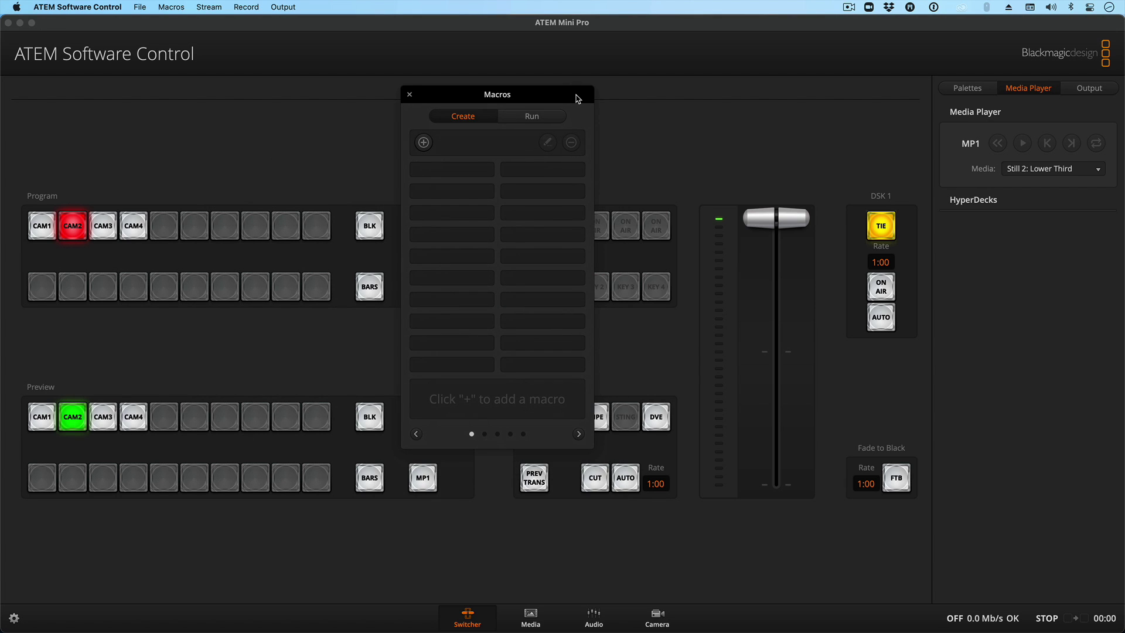
left_click(531, 619)
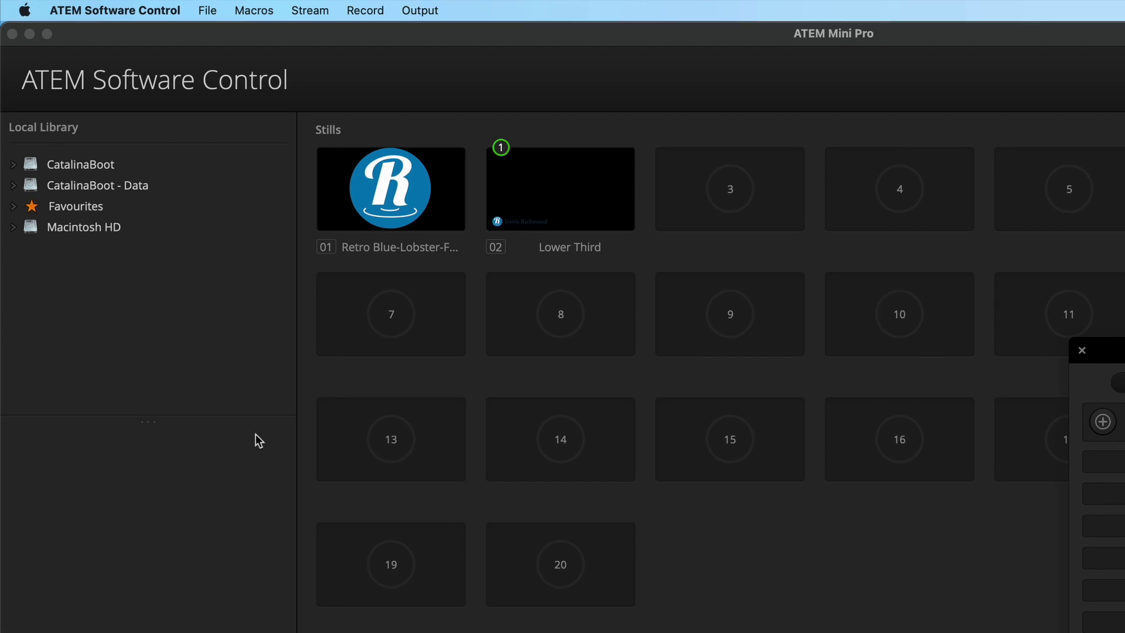
left_click(468, 616)
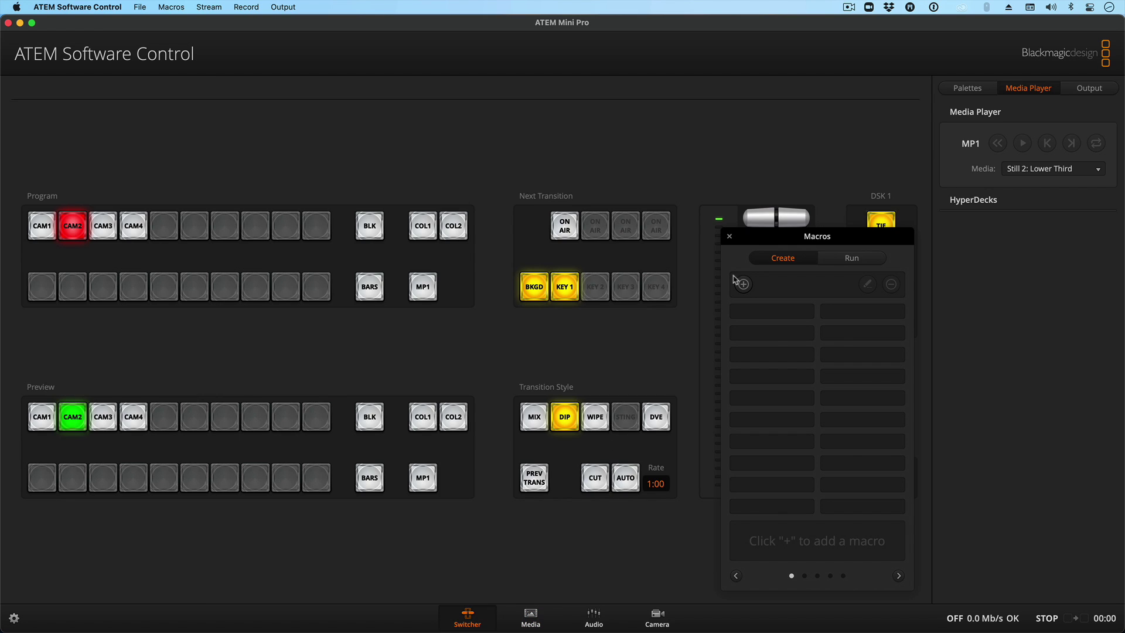
left_click_drag(804, 236, 804, 215)
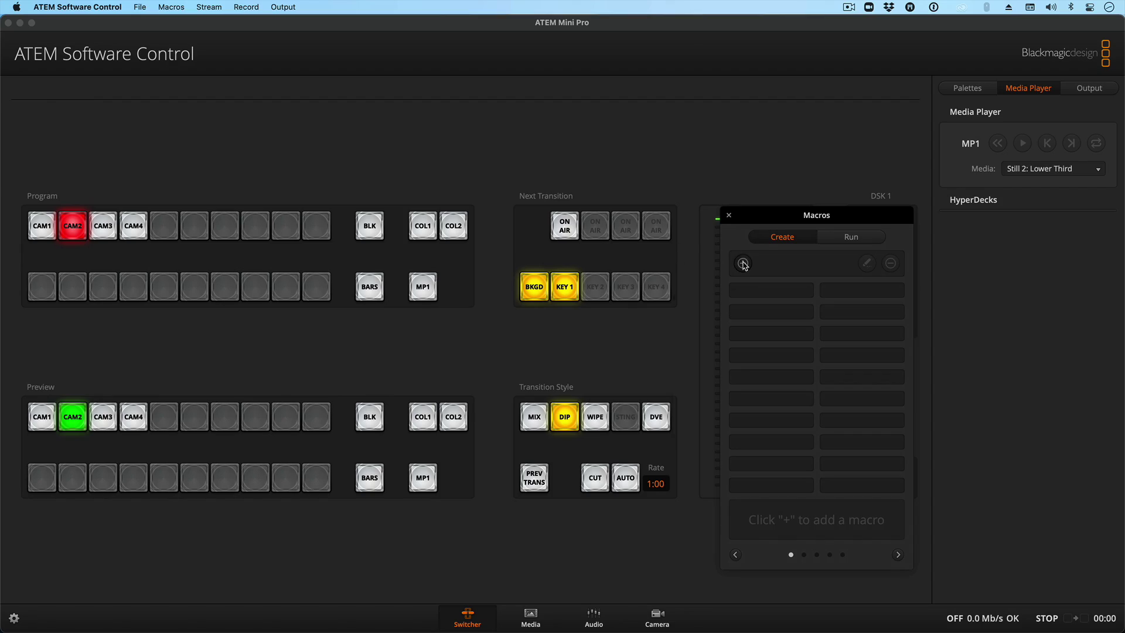
left_click(742, 264)
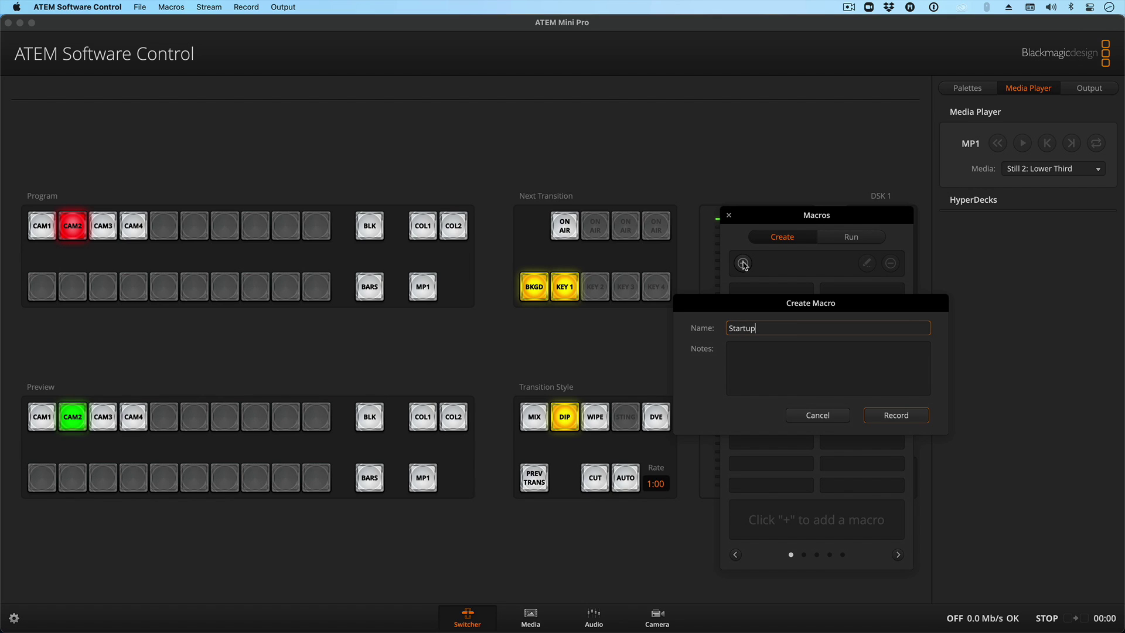
left_click(916, 417)
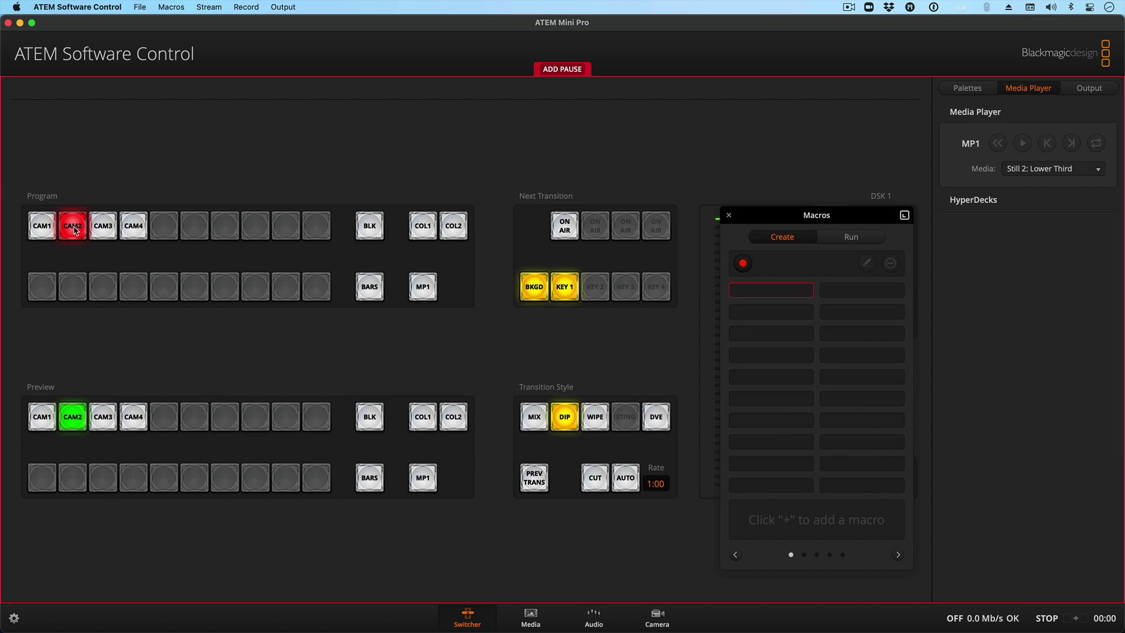
Record CAM2 as the program and preview source, with KEY 1 included in the next transition and switched on air.
left_click(77, 417)
left_click(566, 287)
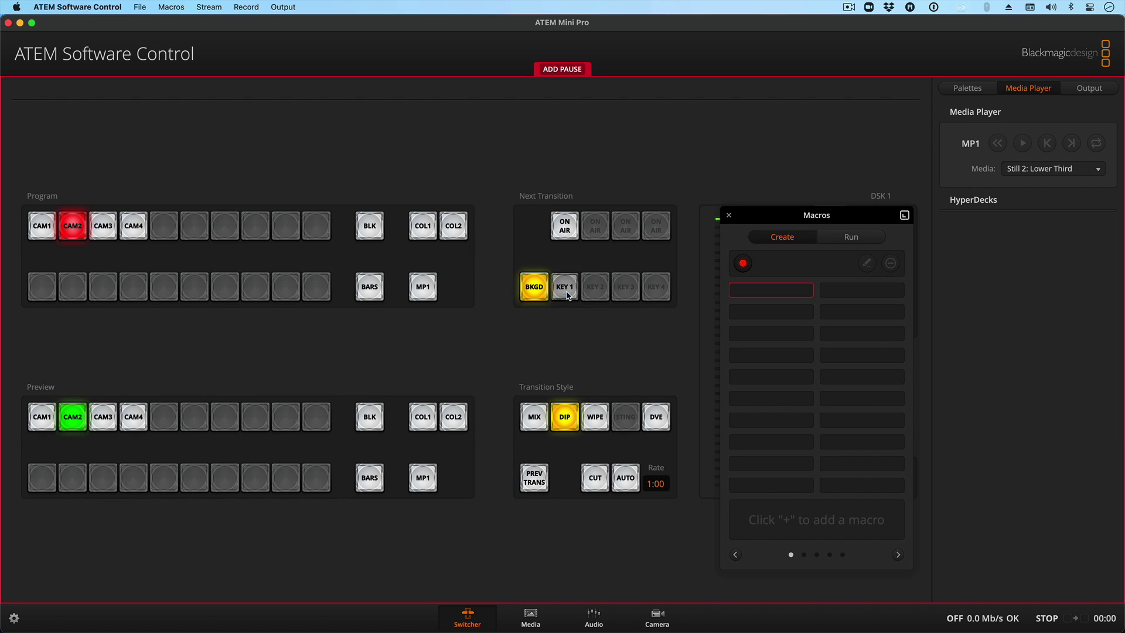
left_click(568, 285)
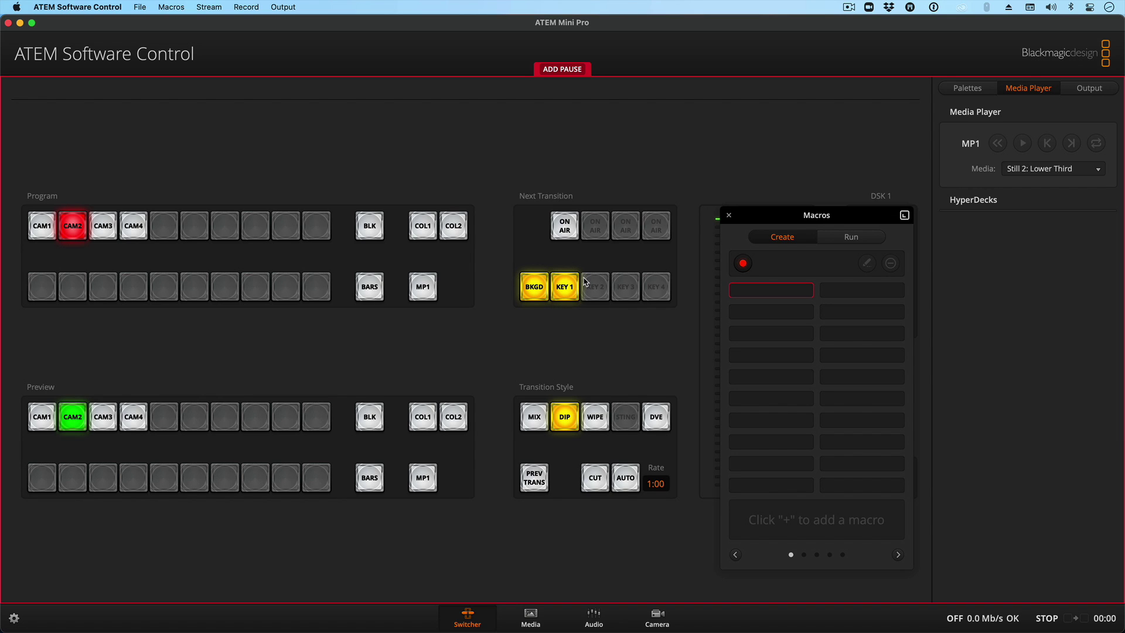
left_click(566, 226)
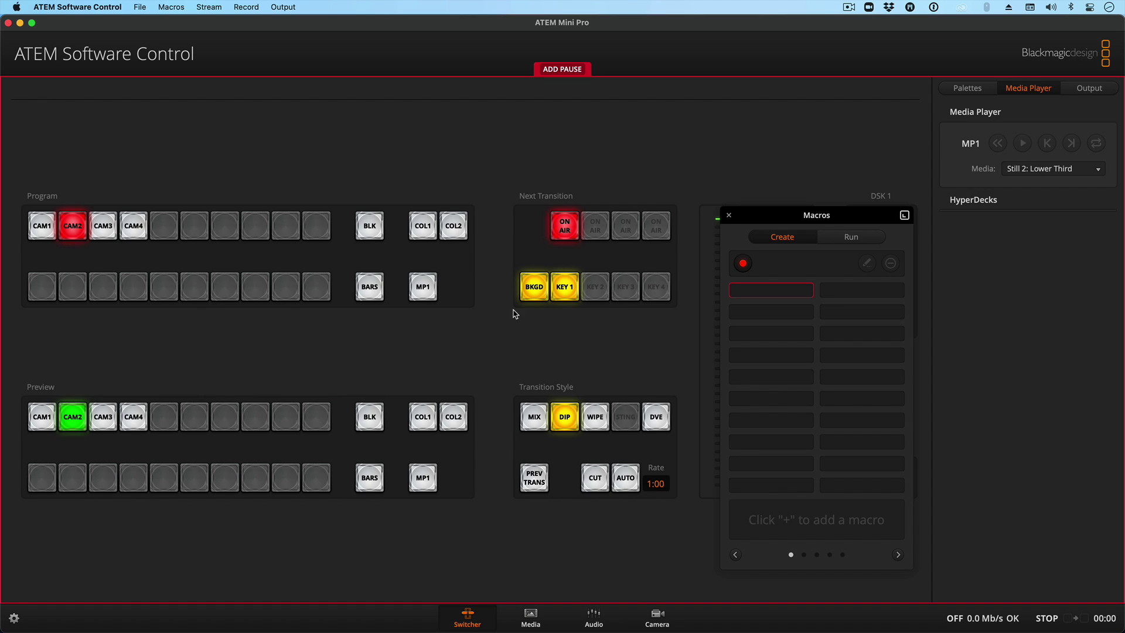
Record the MIX transition style, untie DSK 1, and toggle DSK 1 on air and off again.
left_click(536, 419)
left_click_drag(811, 217, 383, 221)
left_click(882, 227)
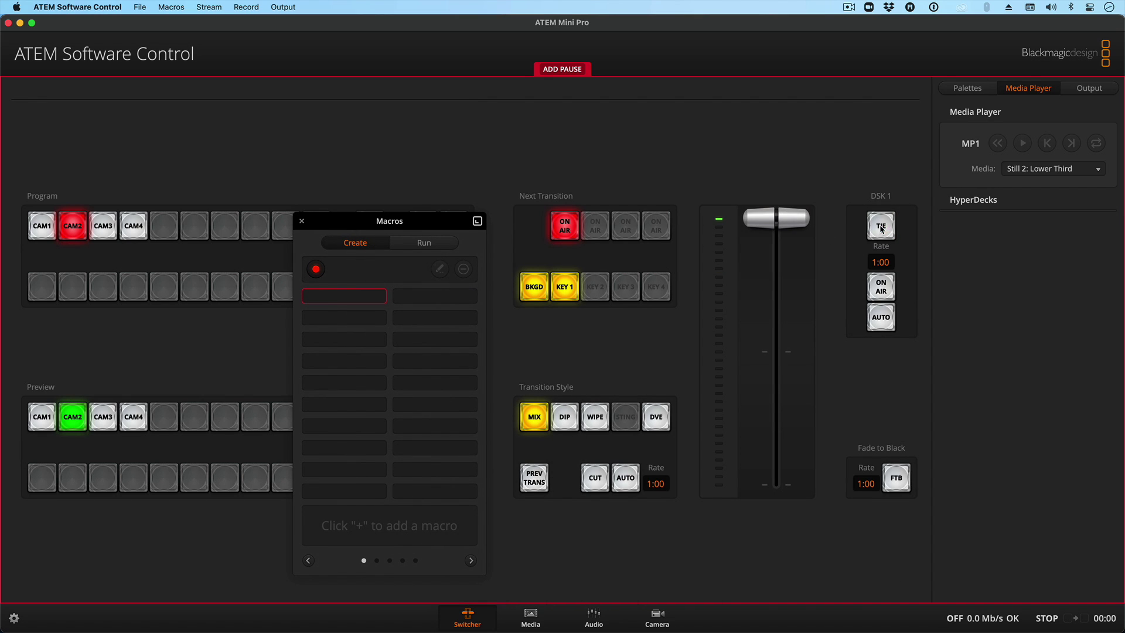
left_click(886, 290)
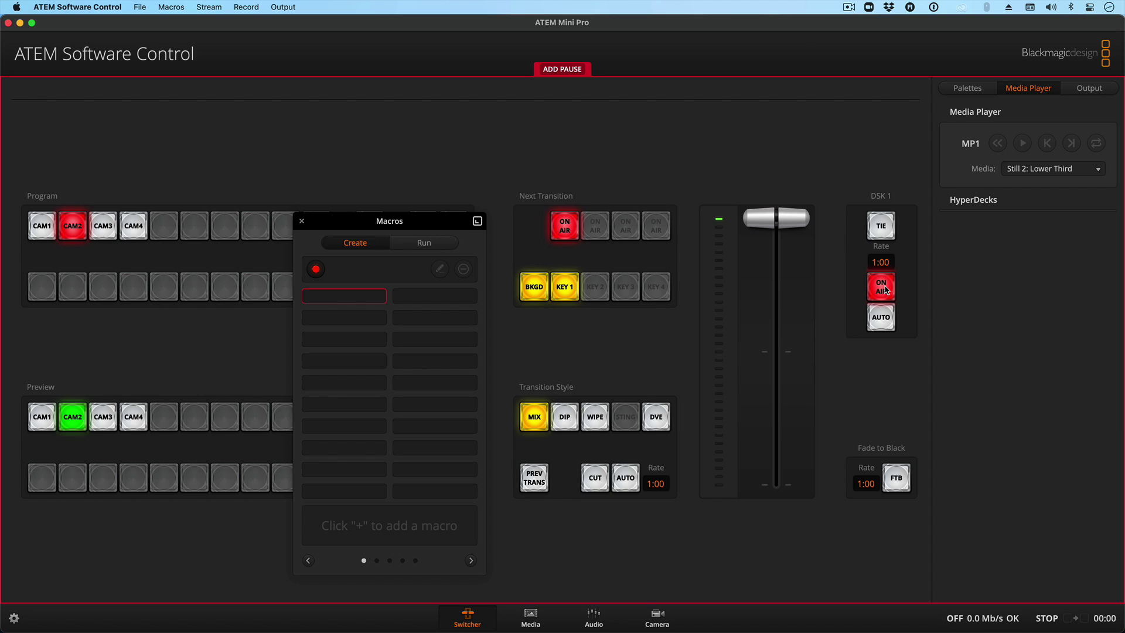
left_click(886, 290)
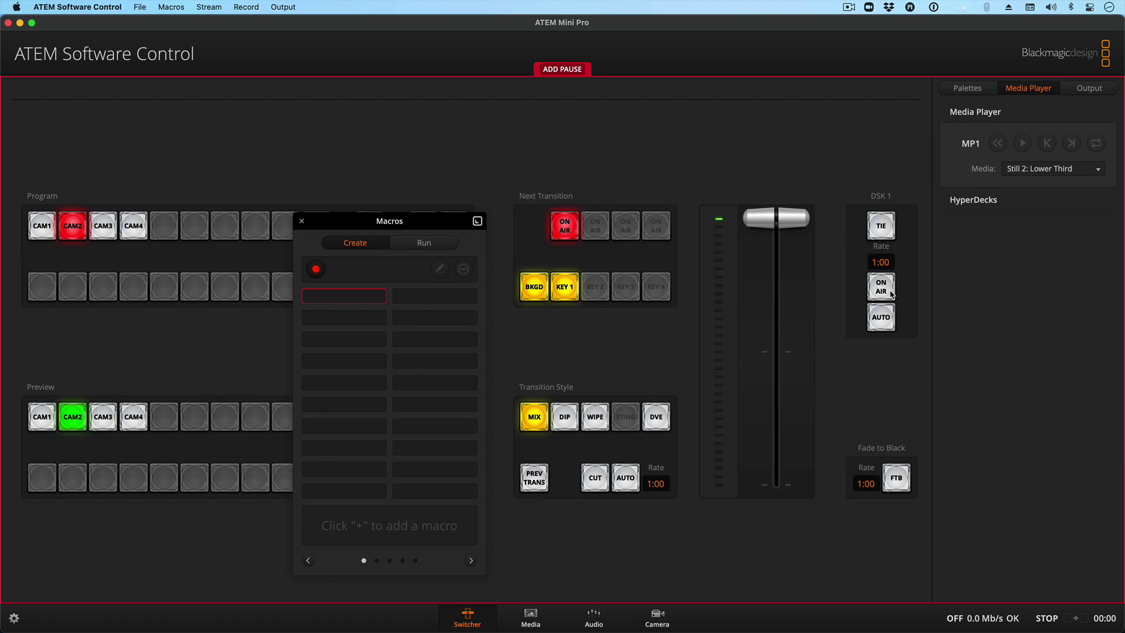
Set the media player to the Retro Blue logo in Still 1 and finish recording the Startup macro.
left_click(1053, 169)
left_click(1059, 160)
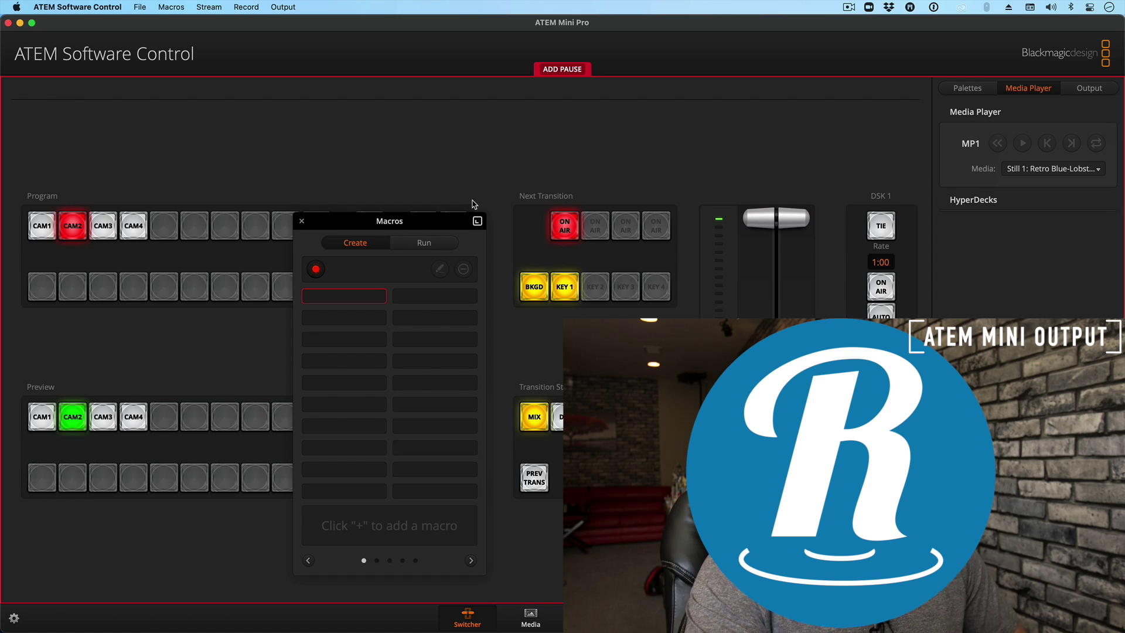
left_click(316, 270)
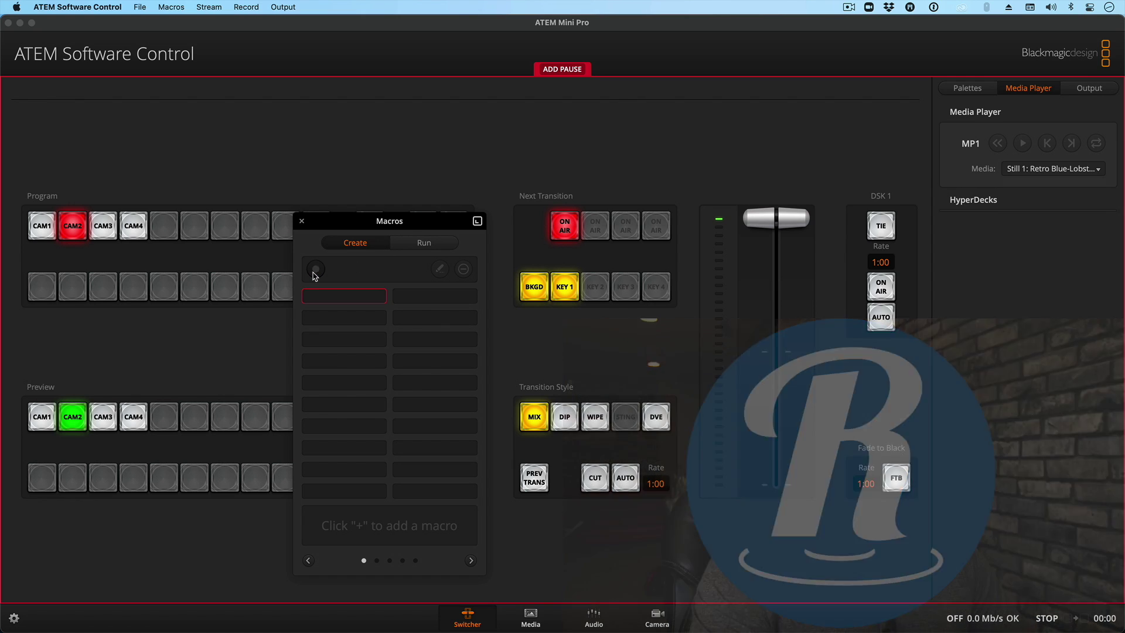
left_click(315, 271)
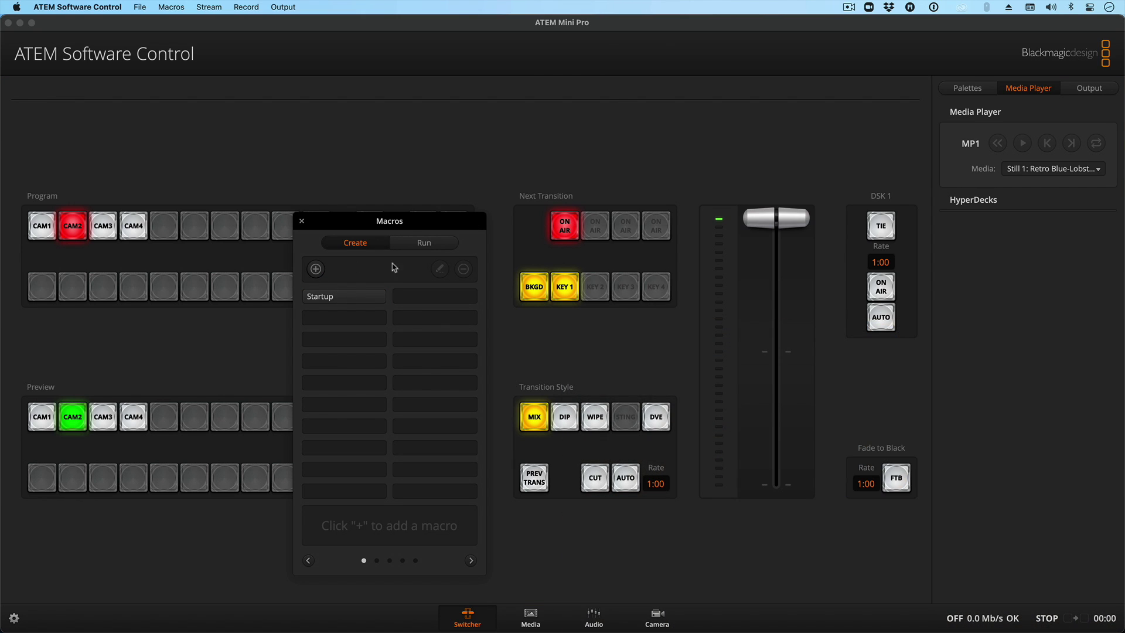
Move the Macros window aside in run mode, take KEY 1 out of the next transition and off air, and select the DIP transition style.
left_click(436, 246)
left_click_drag(424, 221, 1054, 229)
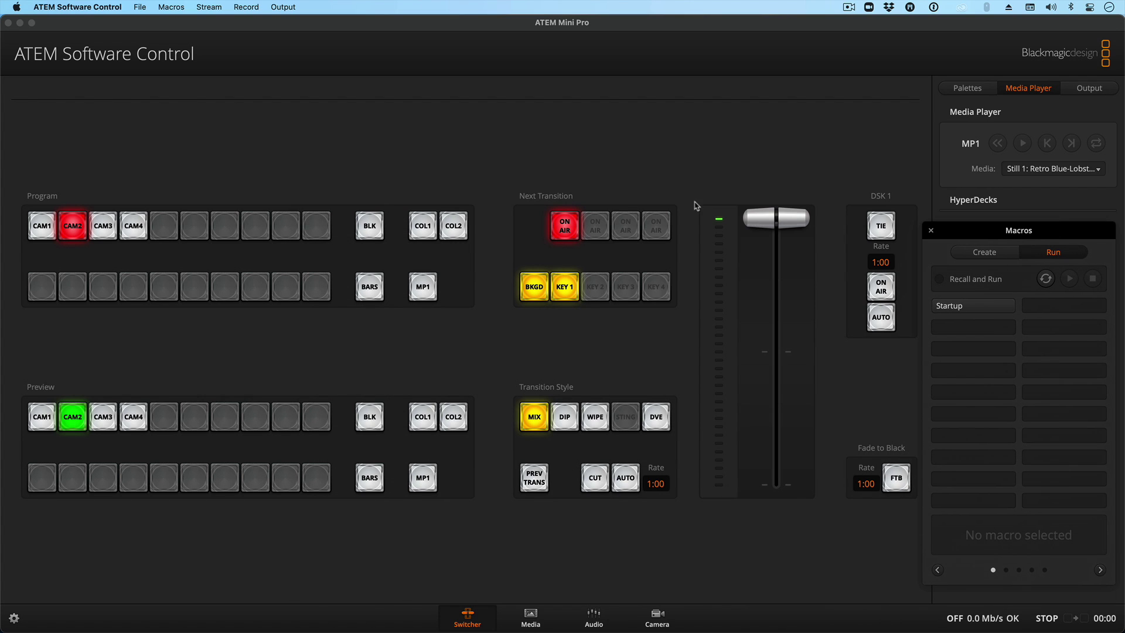
left_click(566, 294)
left_click(573, 232)
left_click(571, 413)
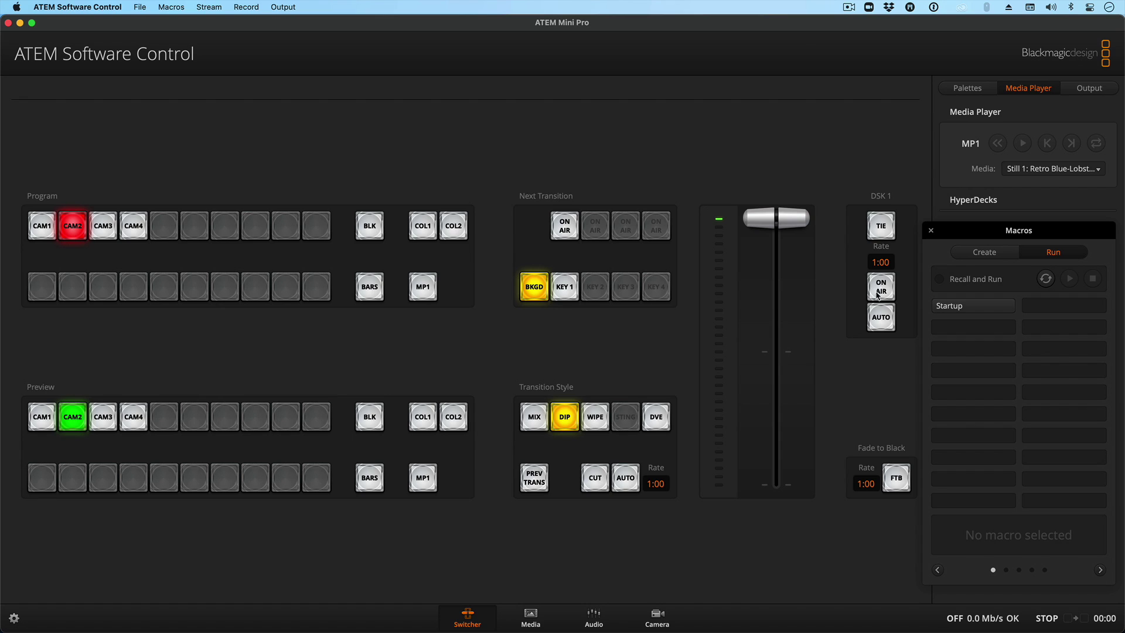
Tie DSK 1 and set BARS as the program source and CAM4 as the preview source.
left_click(888, 230)
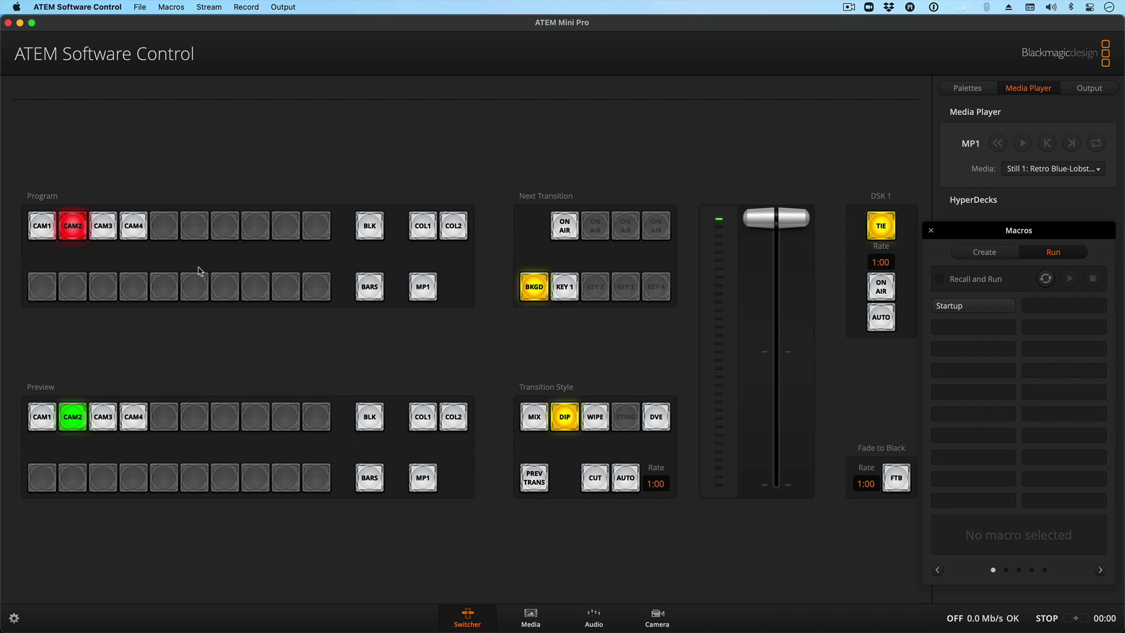
left_click(371, 291)
left_click(135, 415)
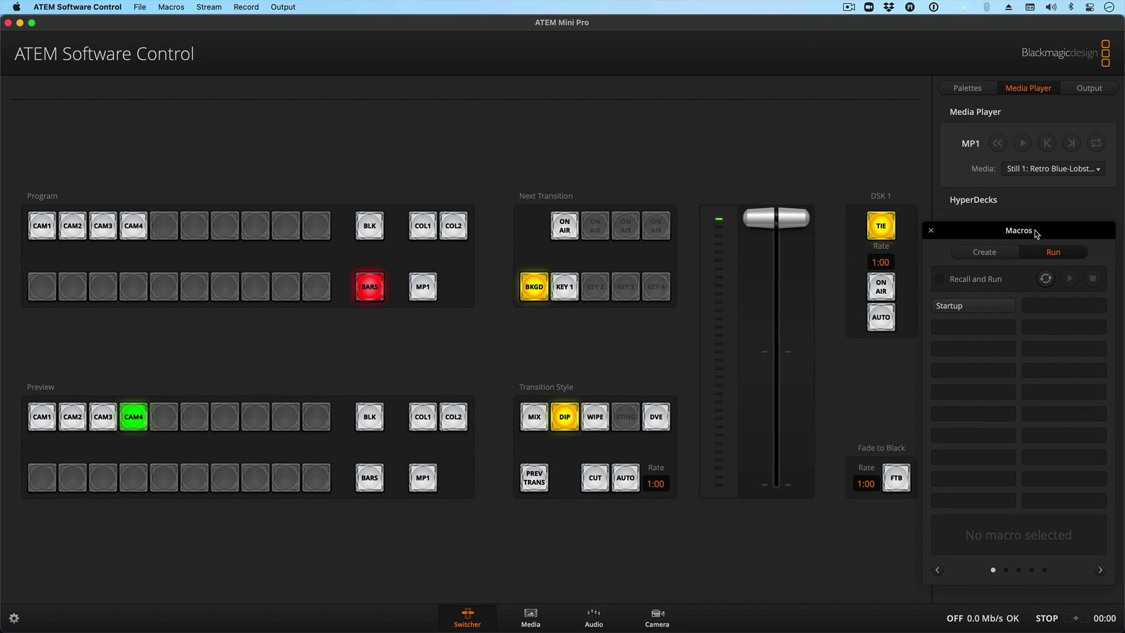
Run the Startup macro to restore the default switcher setup.
left_click_drag(1036, 234, 1035, 239)
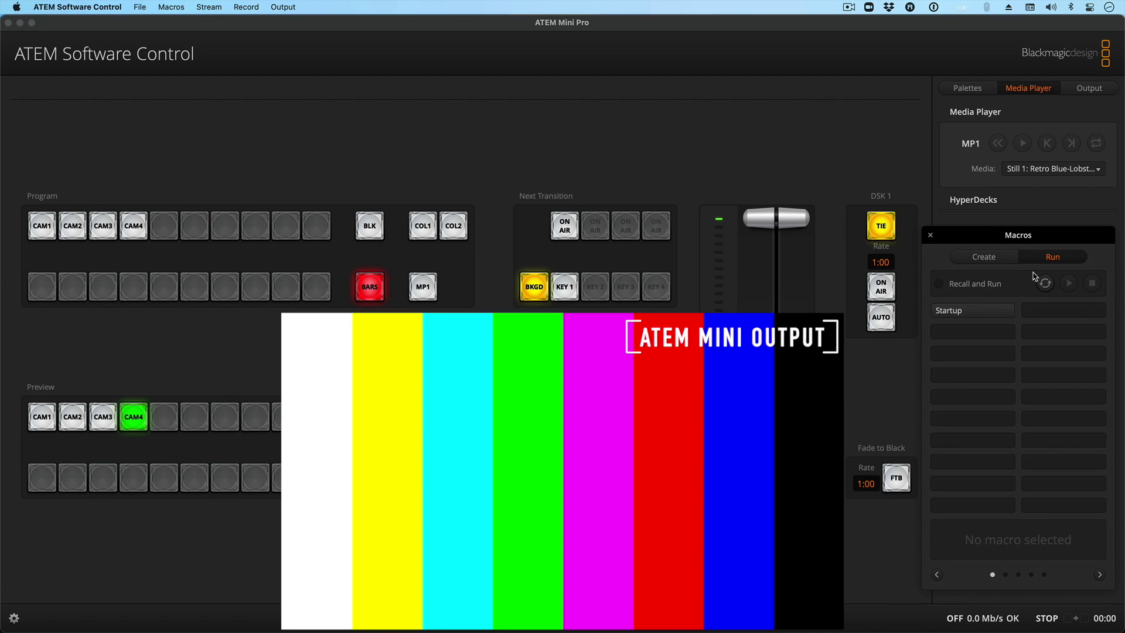
left_click(983, 315)
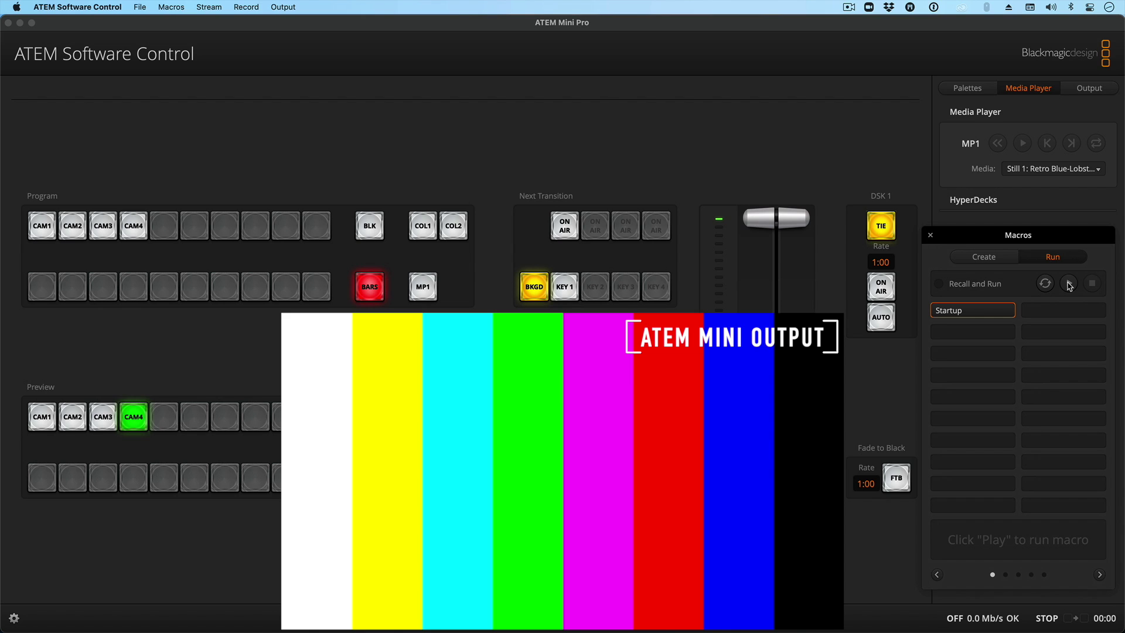
left_click(1069, 285)
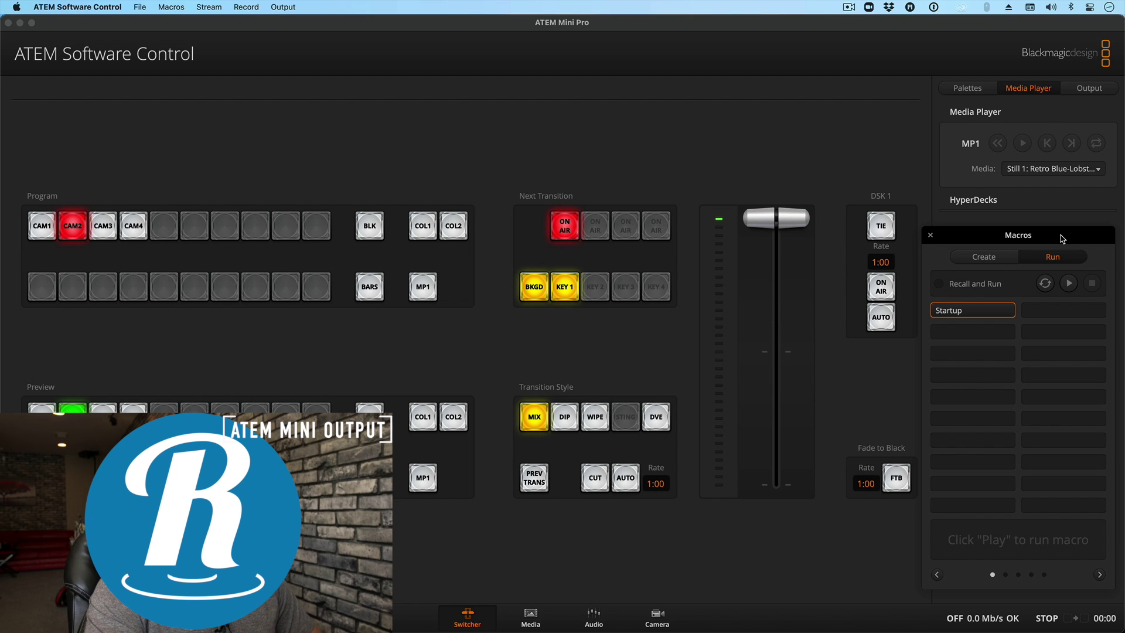
Create a new macro named Key Switch and start recording it.
left_click(973, 260)
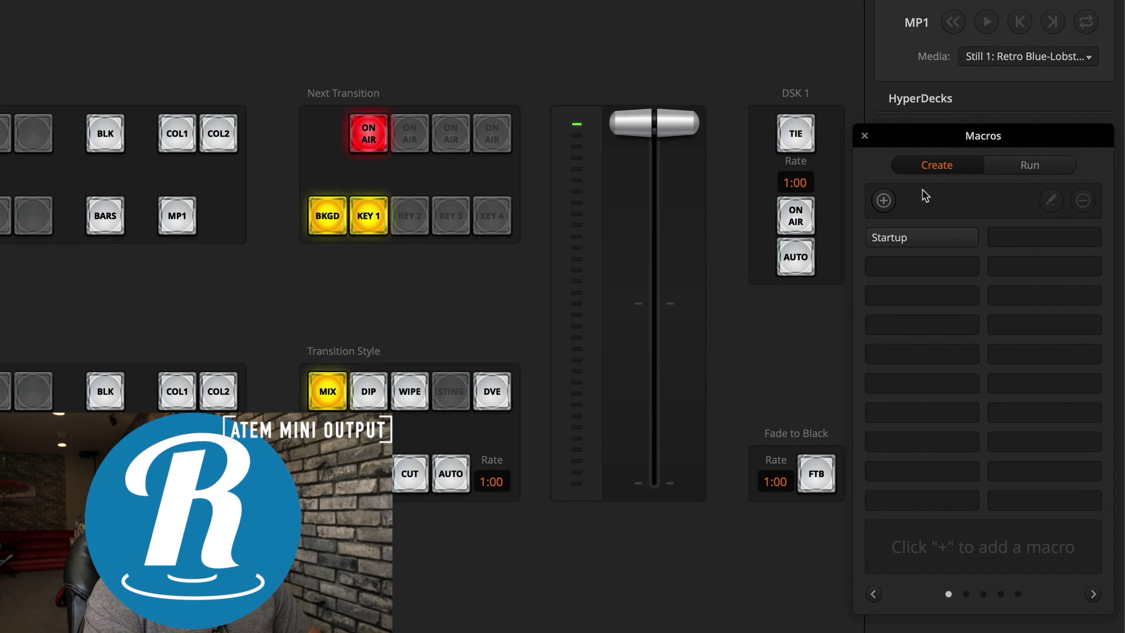
left_click(885, 201)
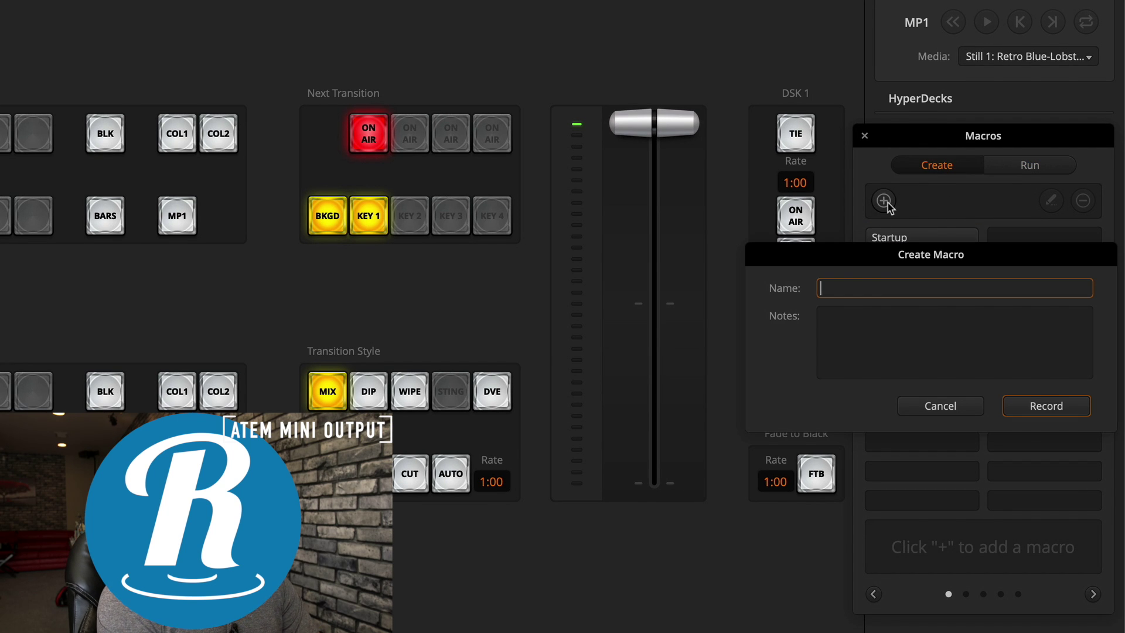
type("Key Switch")
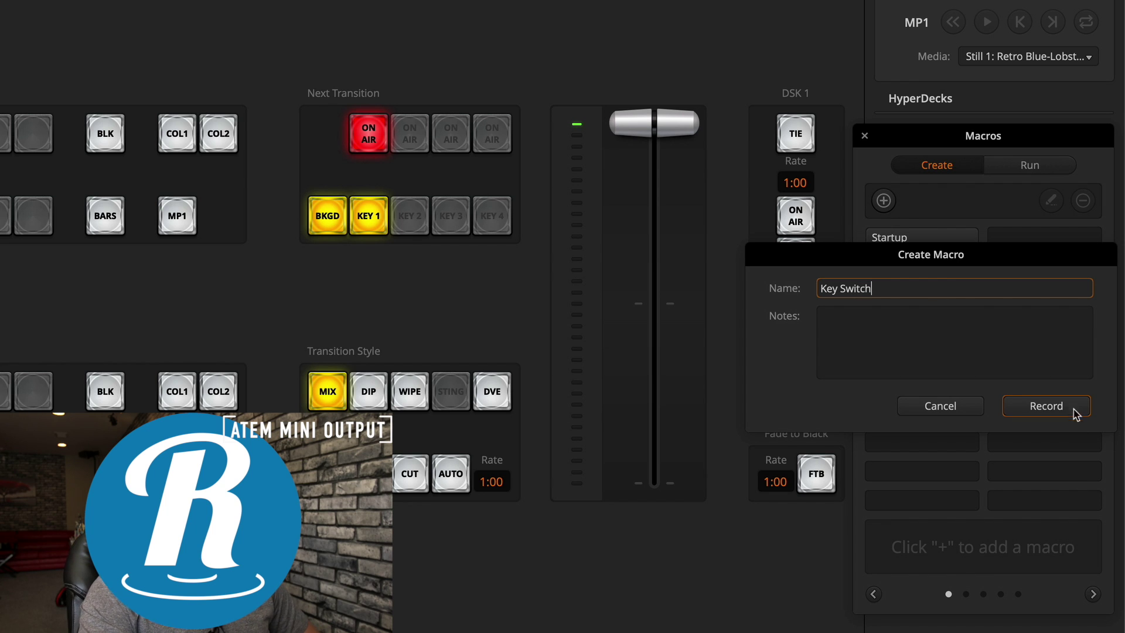
left_click(1067, 409)
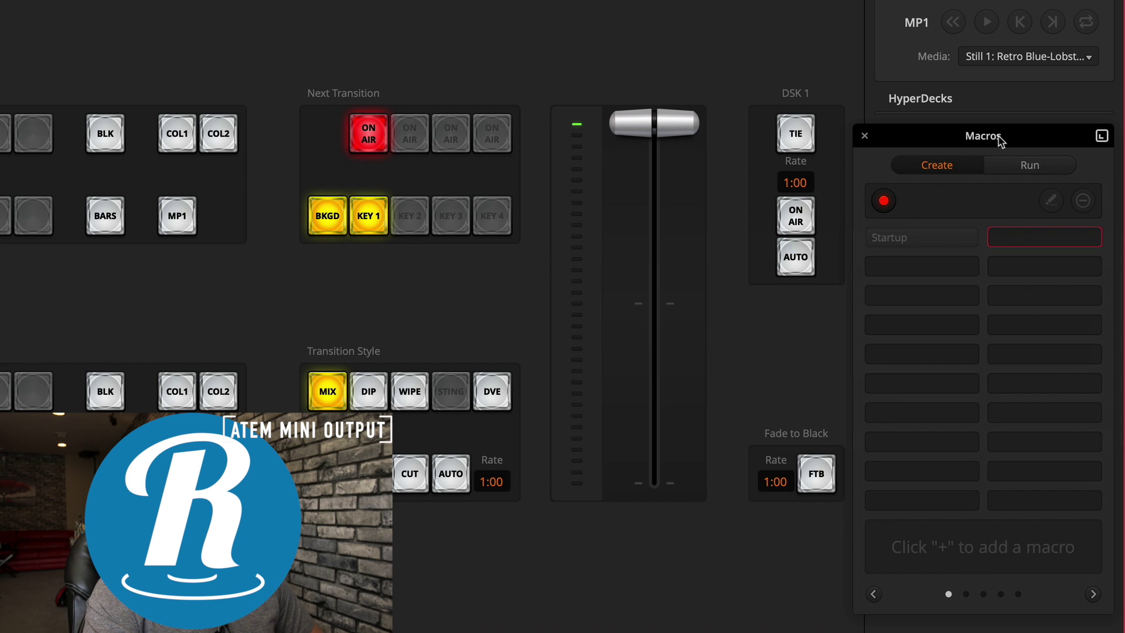
left_click_drag(1002, 140, 1004, 141)
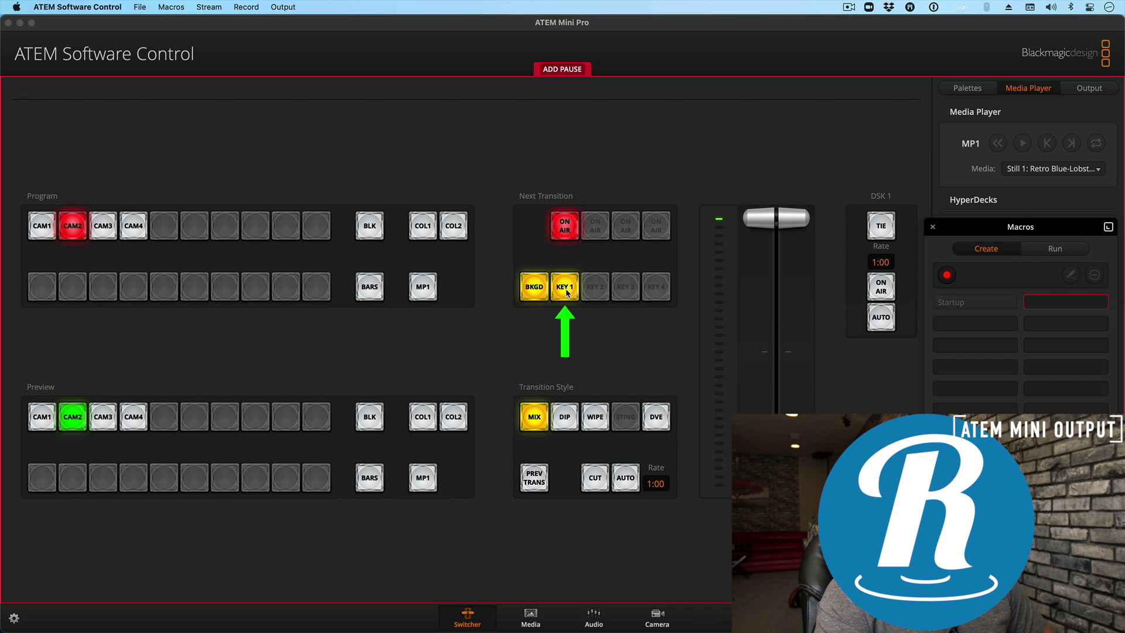
Record an AUTO transition that takes KEY 1 off air, and set the media player to Still 2: Lower Third.
left_click(625, 478)
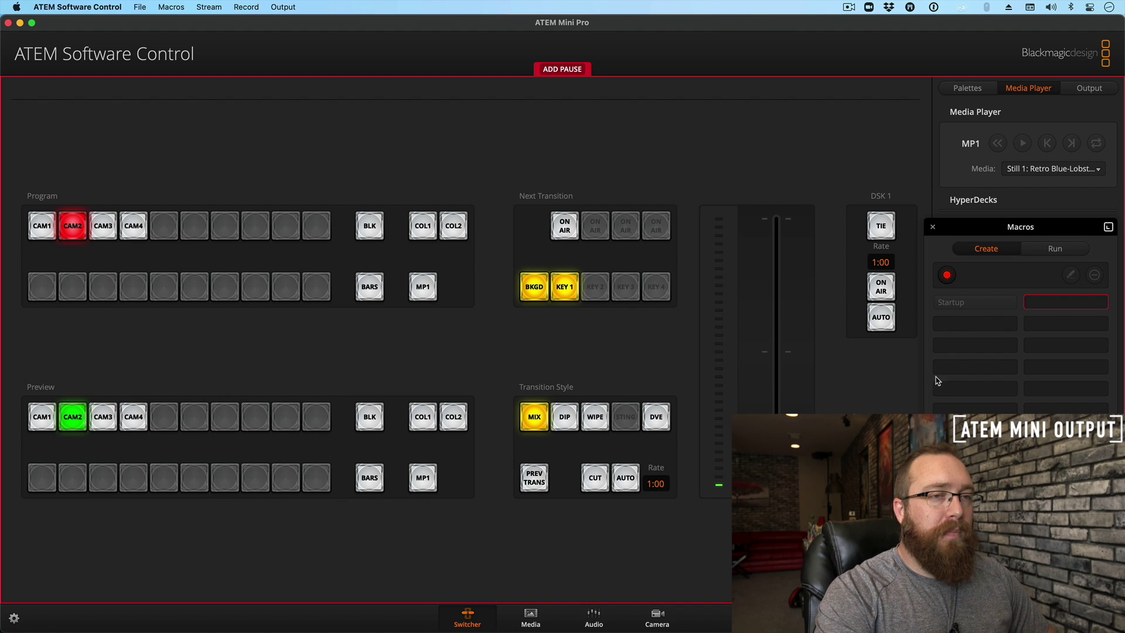
left_click(1059, 170)
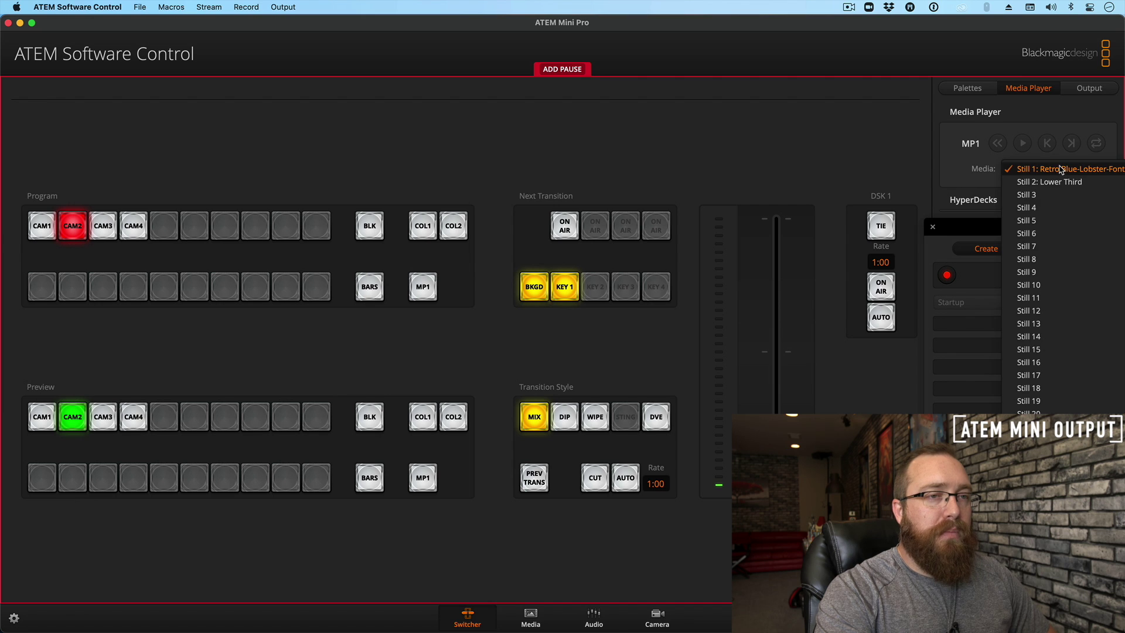
left_click(1085, 187)
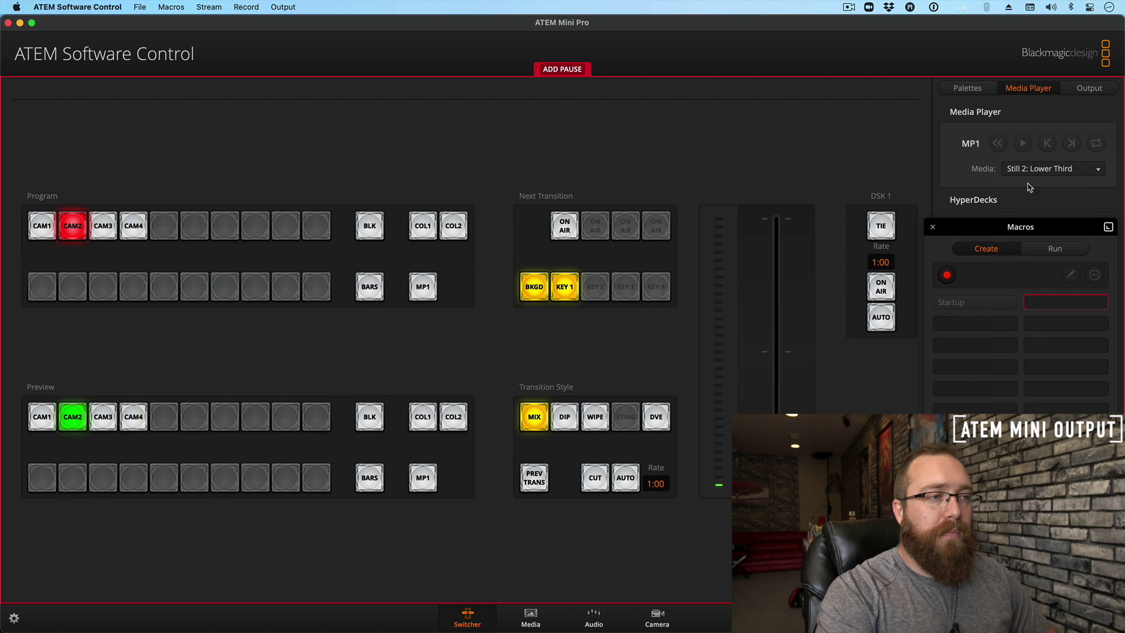
Record KEY 1 removed from the next transition and DSK 1 brought on air with AUTO, and finish recording the Key Switch macro.
left_click(566, 291)
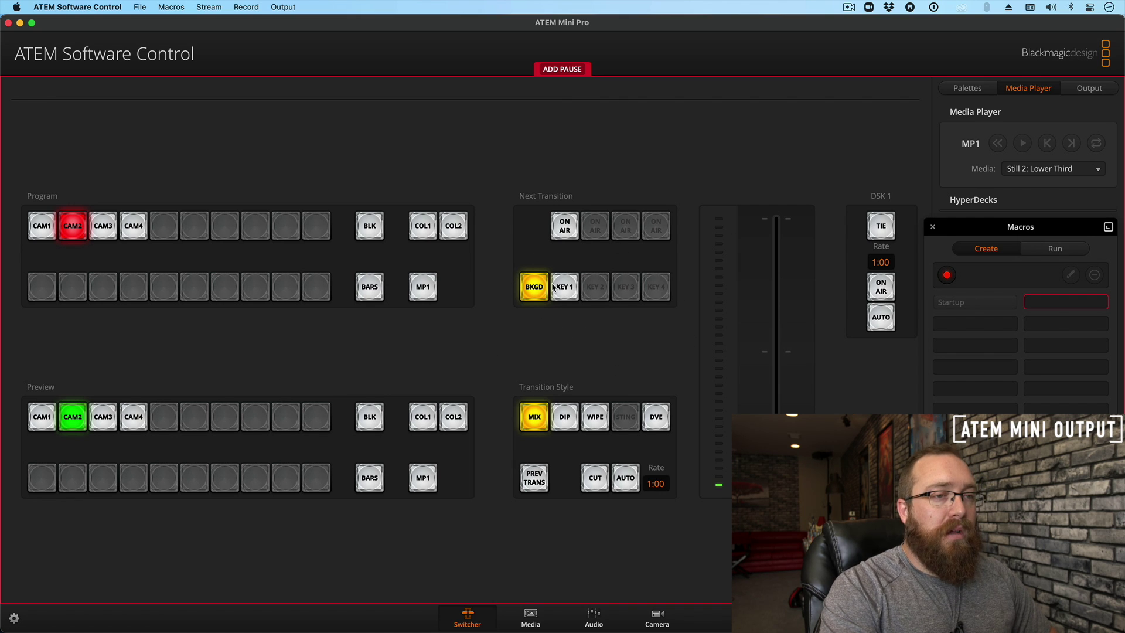
left_click(881, 327)
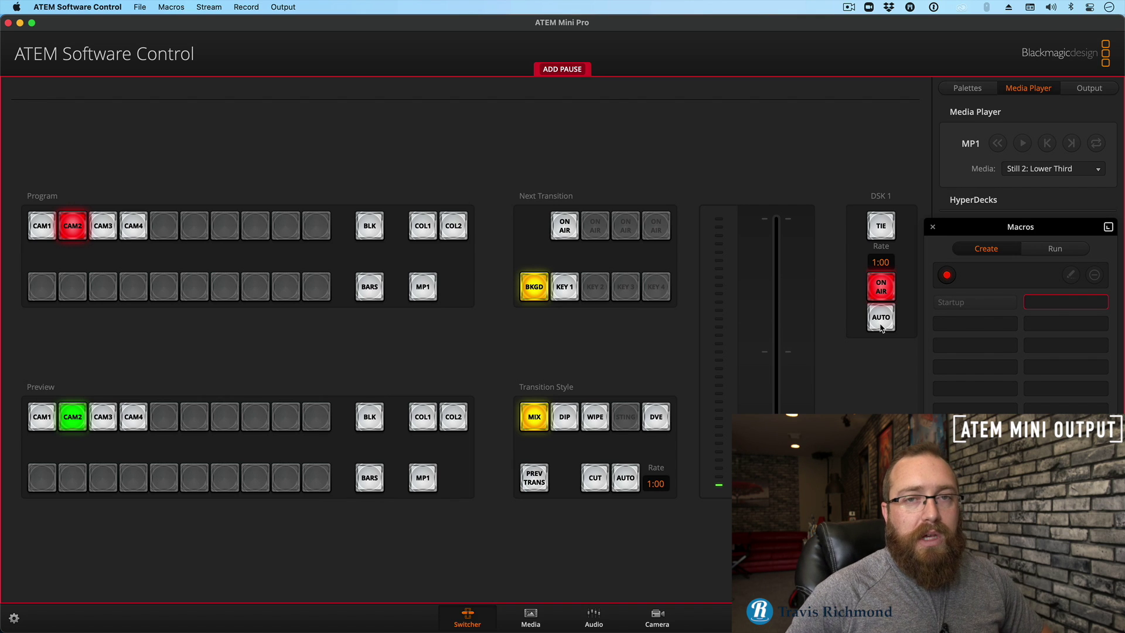
left_click(948, 276)
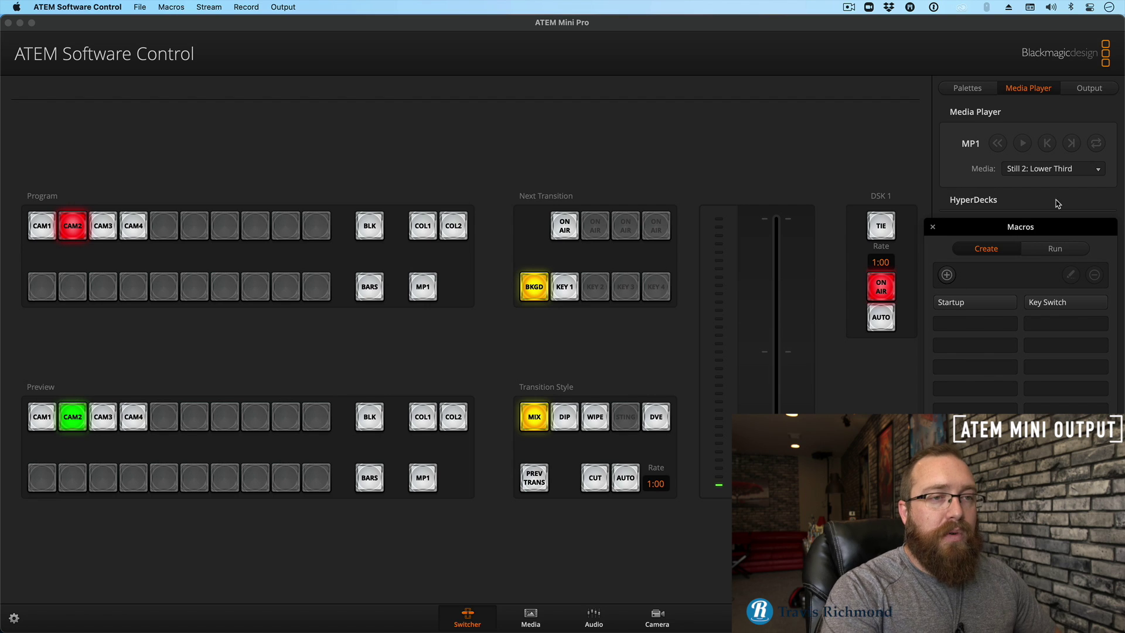
Reset the switcher with the Startup macro, and run the Key Switch macro to test it.
left_click(1039, 251)
left_click(984, 303)
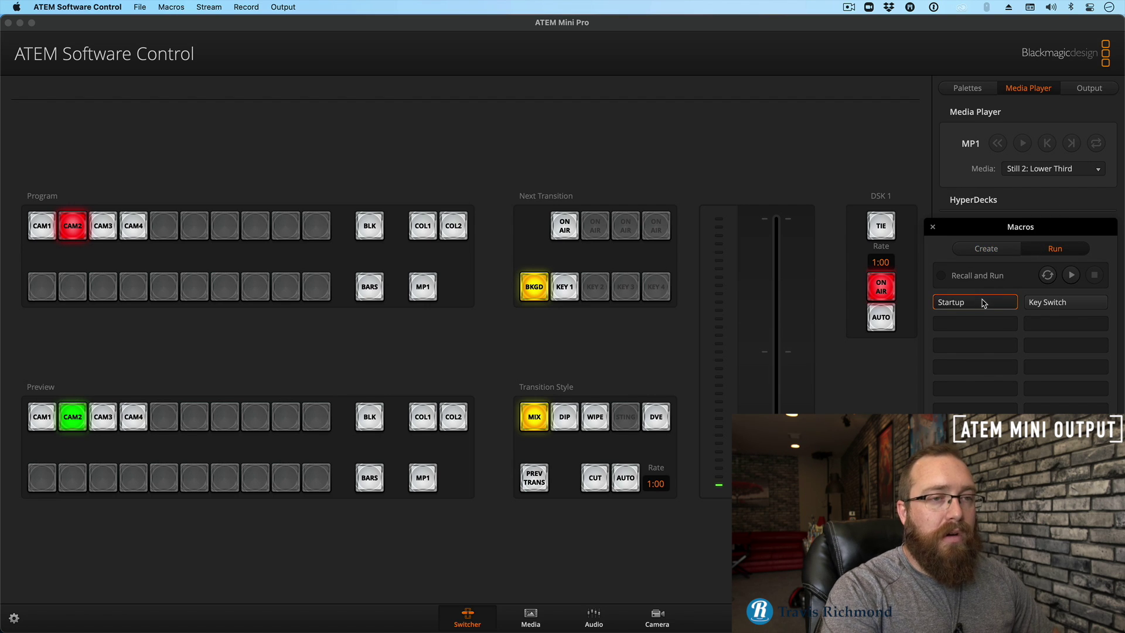
left_click(1072, 275)
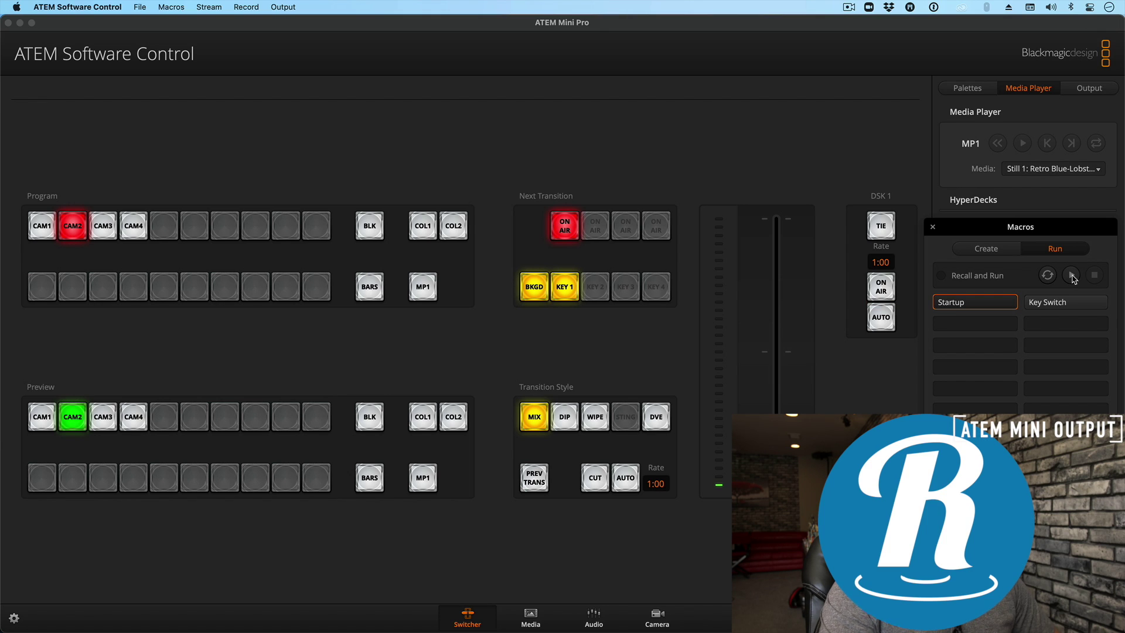
left_click(1076, 306)
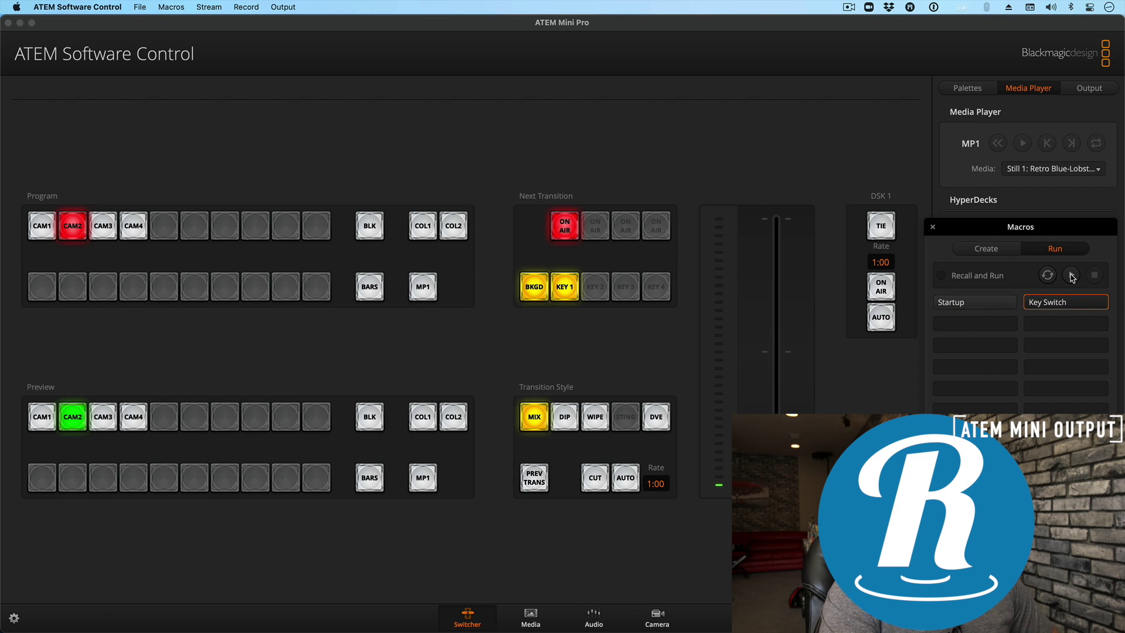
left_click(1071, 277)
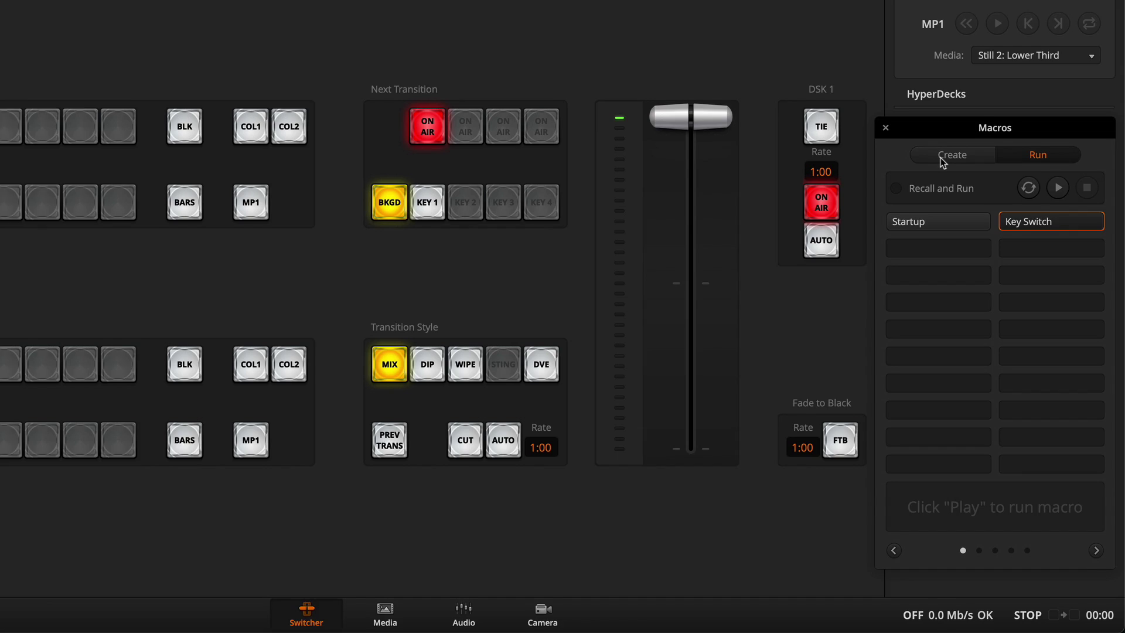
Delete the Key Switch macro from the macro list.
left_click(982, 281)
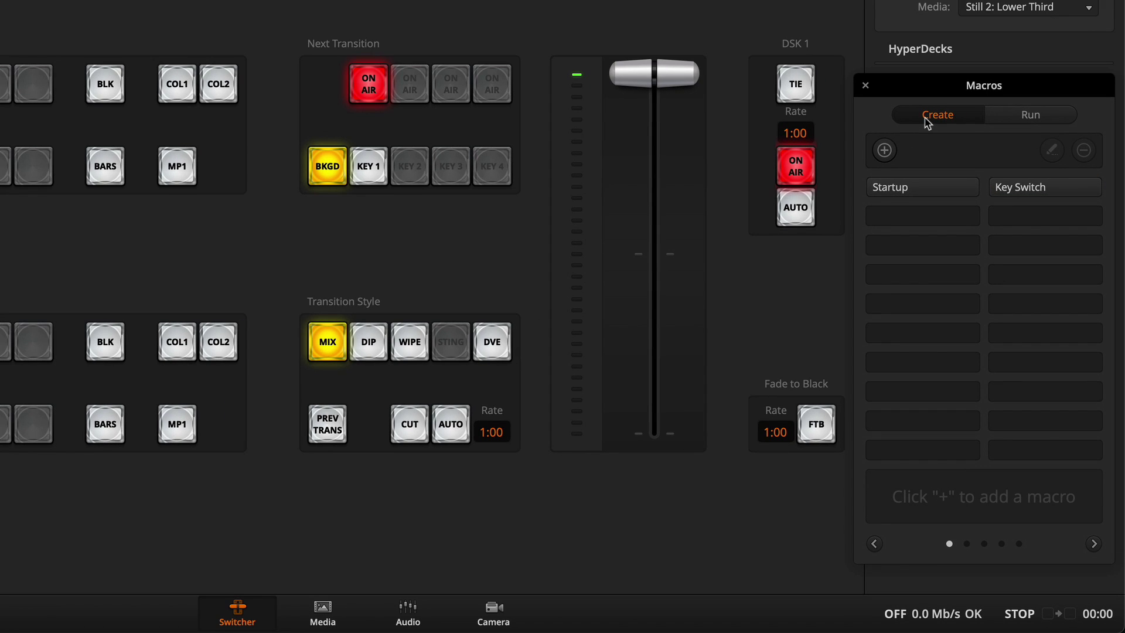
left_click(1042, 194)
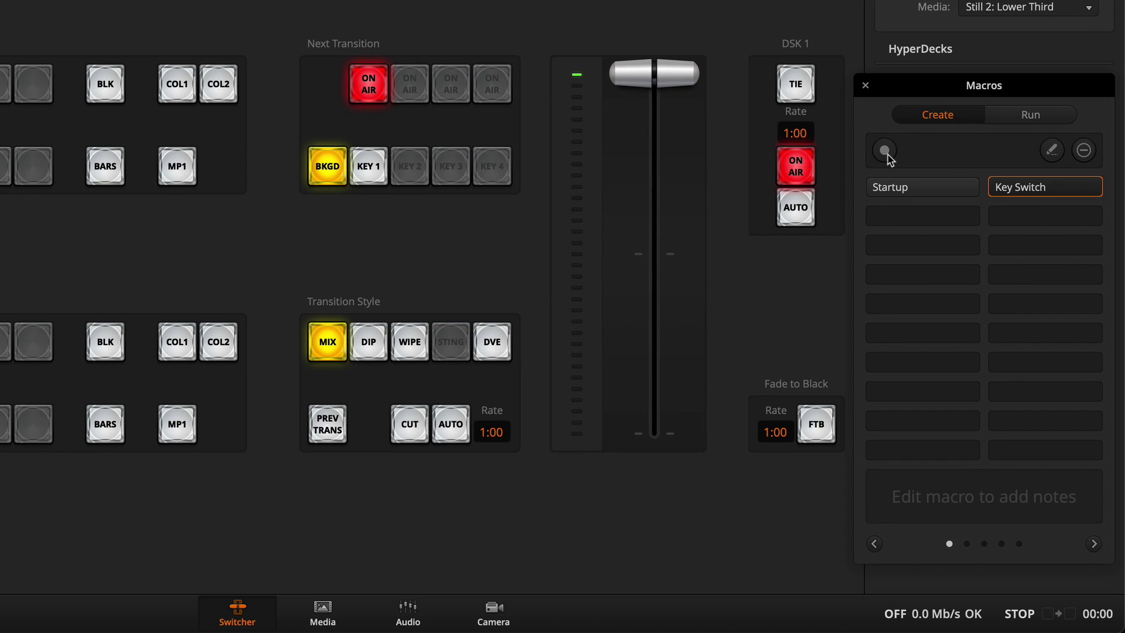
left_click(1085, 151)
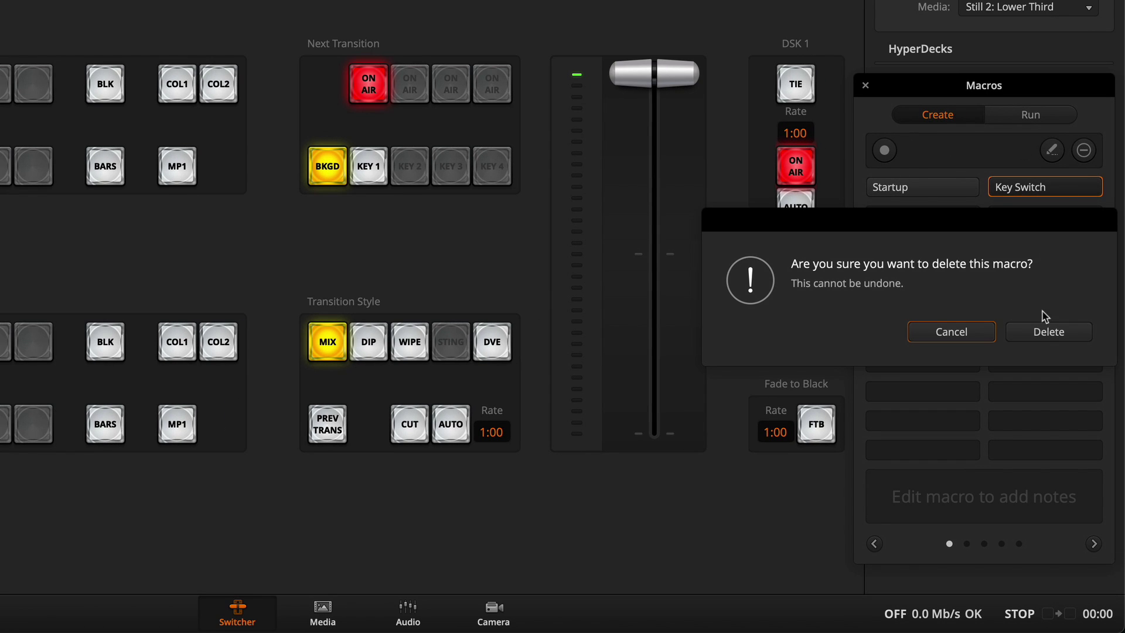
left_click(1049, 331)
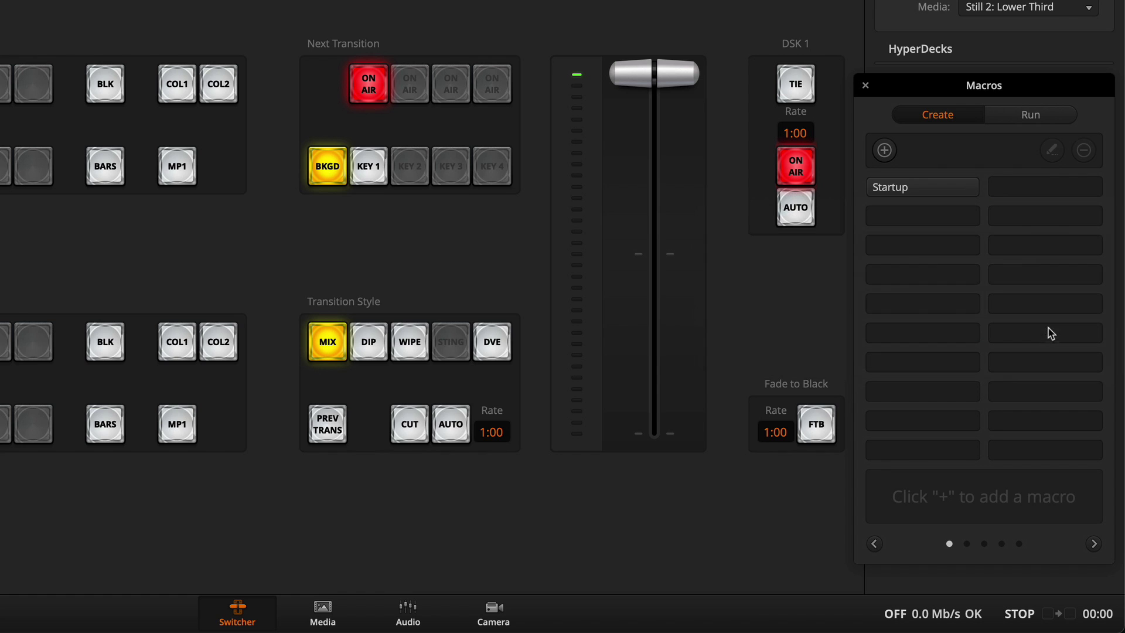
Run the Startup macro to return the switcher to its default state.
left_click(1031, 114)
left_click(954, 186)
left_click(1053, 151)
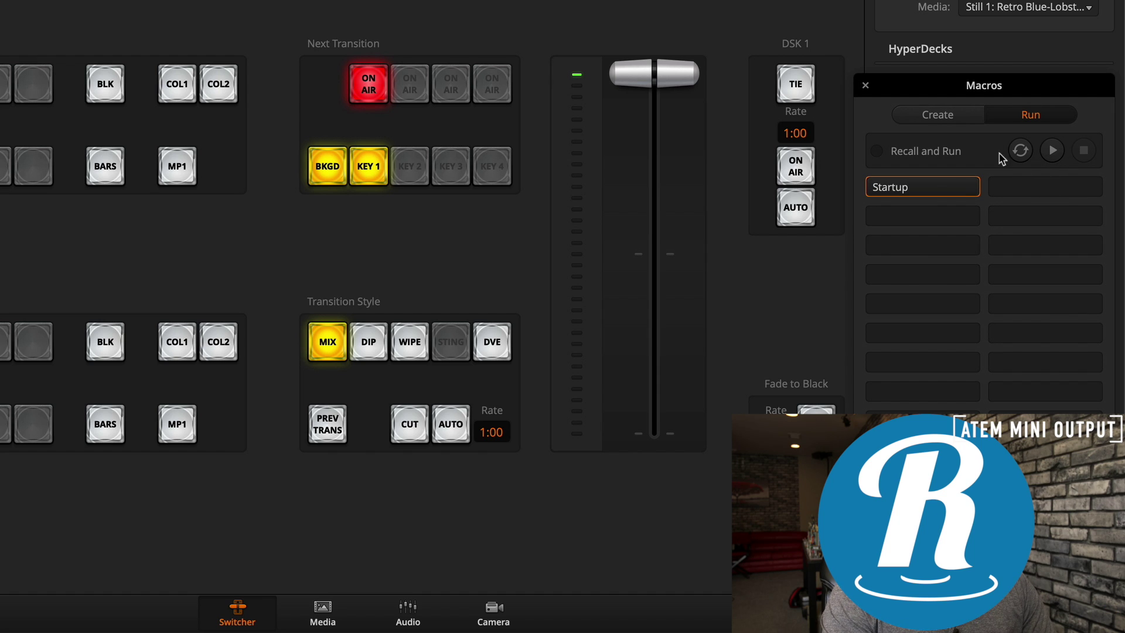
Start recording a replacement macro named Key Switch in the slot beside Startup.
left_click(951, 117)
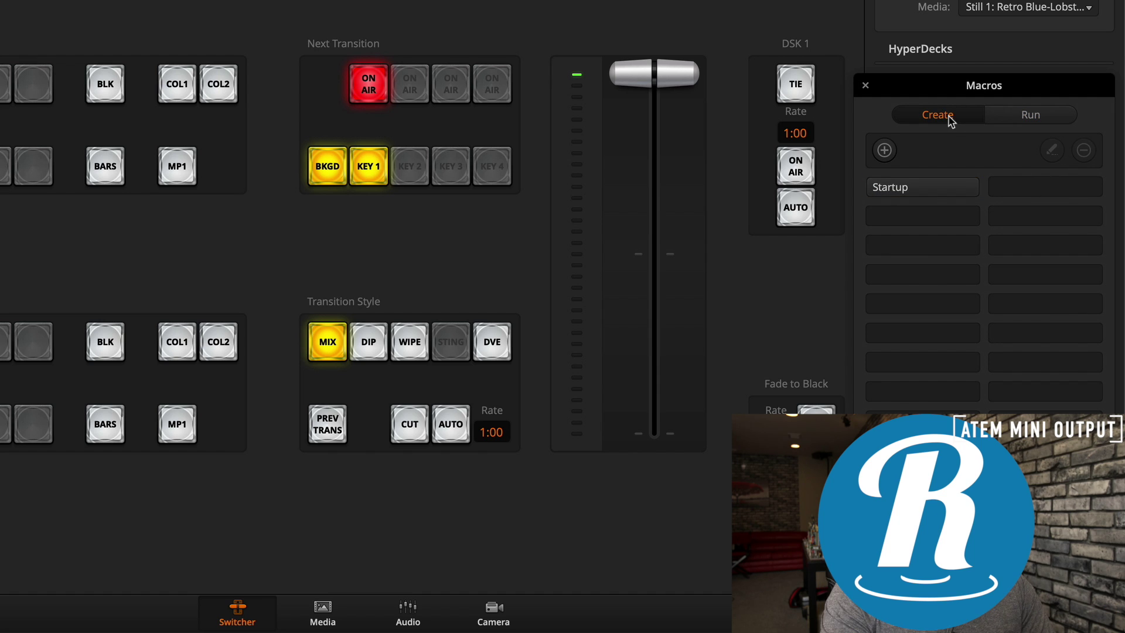
left_click(885, 151)
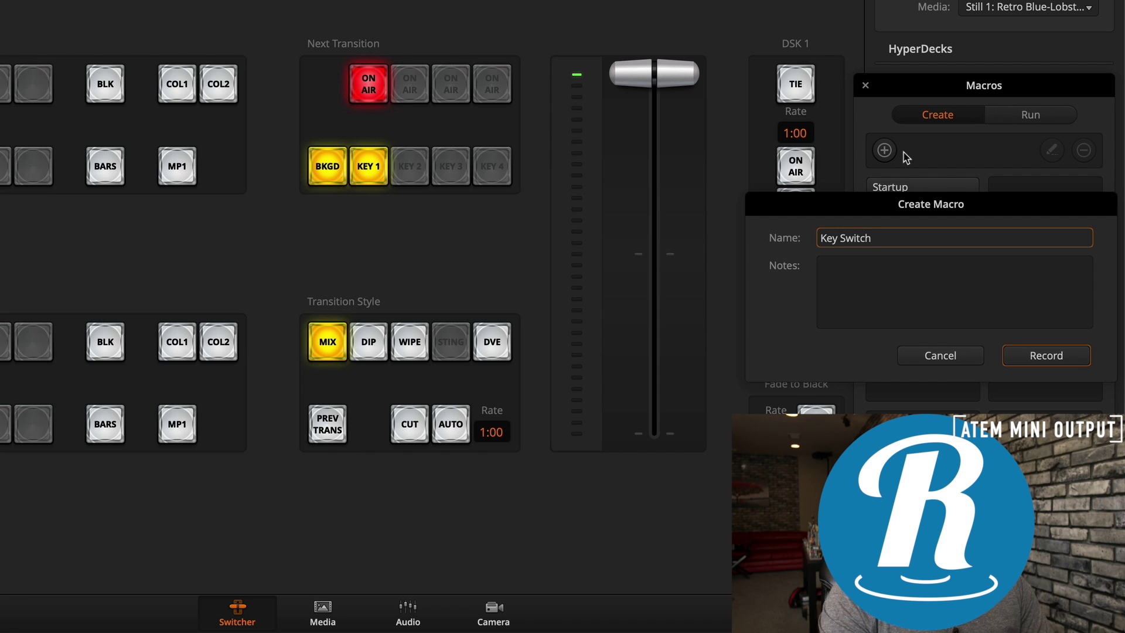
left_click(1050, 357)
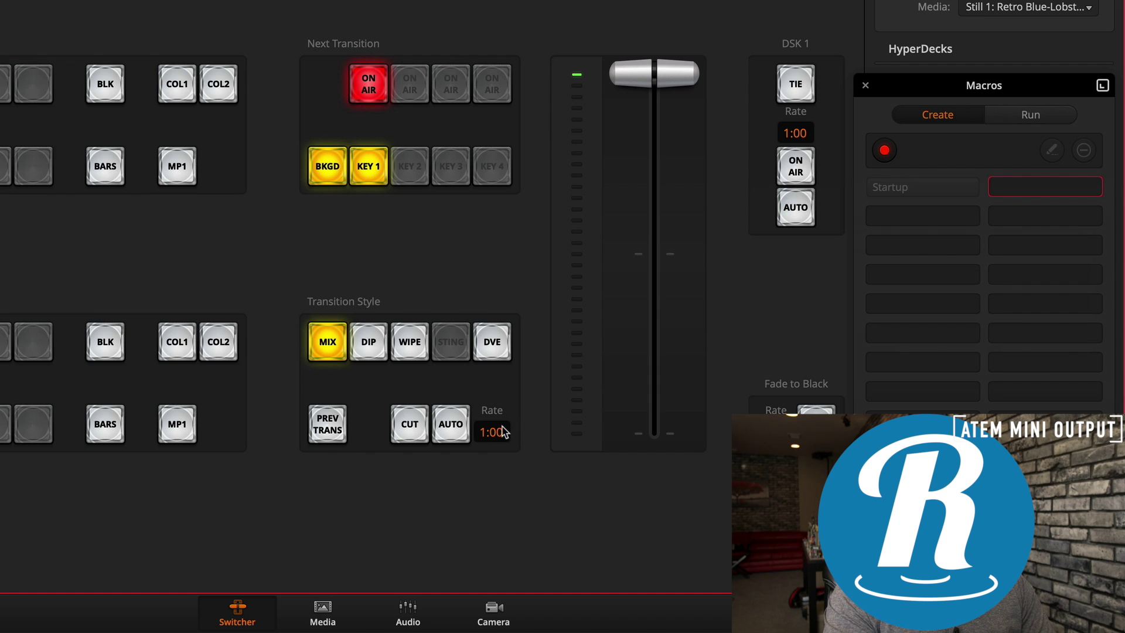
Record an AUTO transition that takes KEY 1 off air, and add a User Wait pause to the macro.
left_click(451, 425)
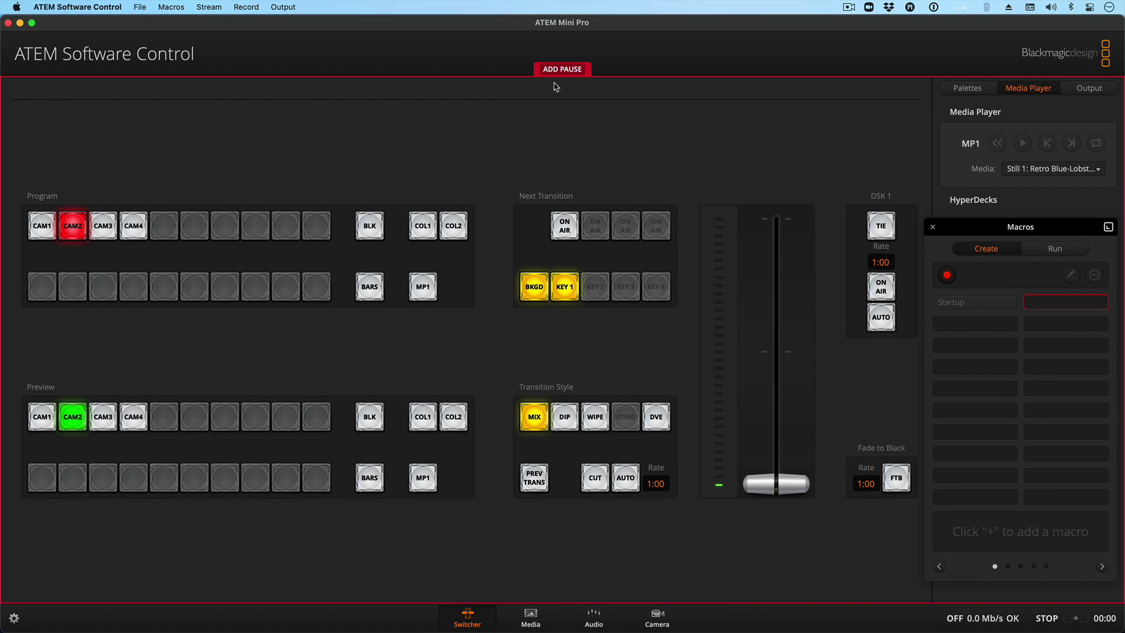
left_click(563, 70)
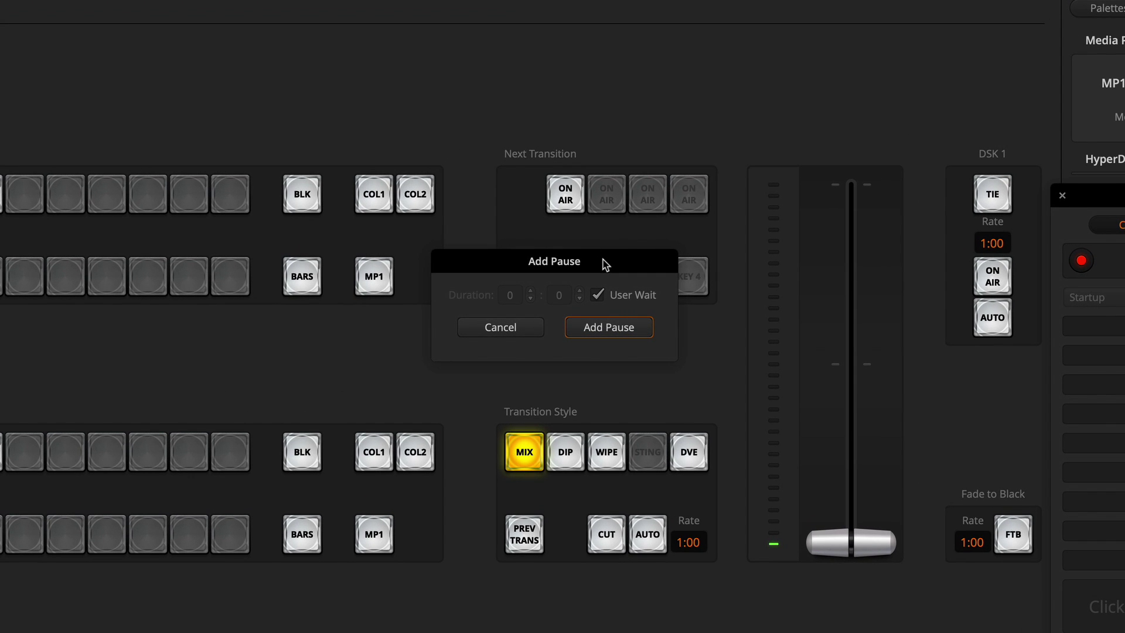
left_click(598, 296)
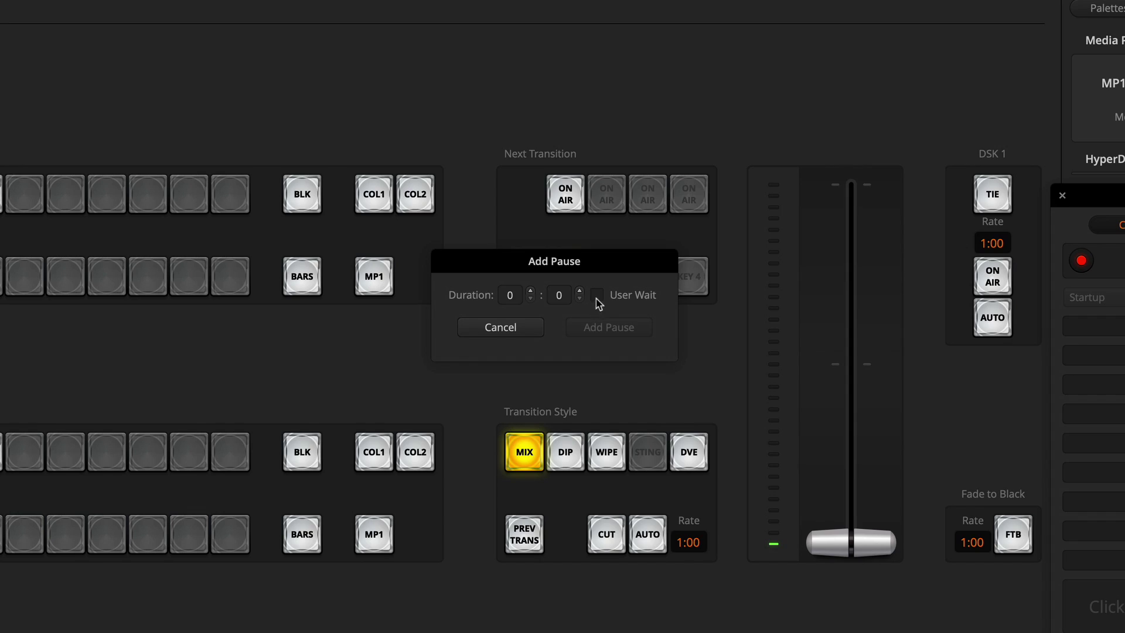
left_click(597, 295)
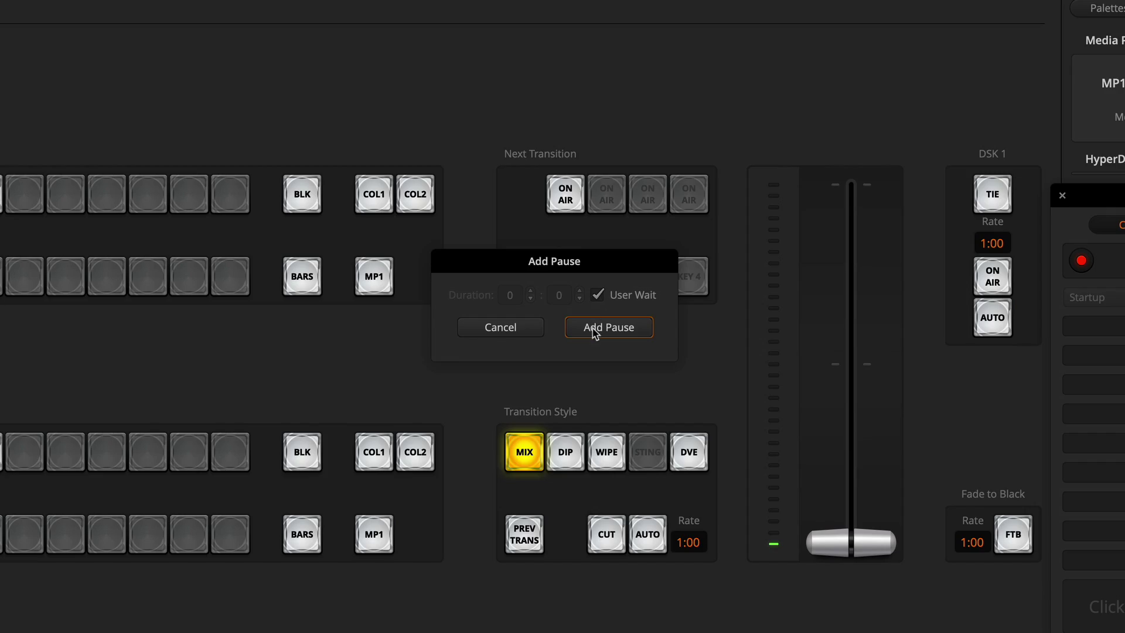
left_click(595, 330)
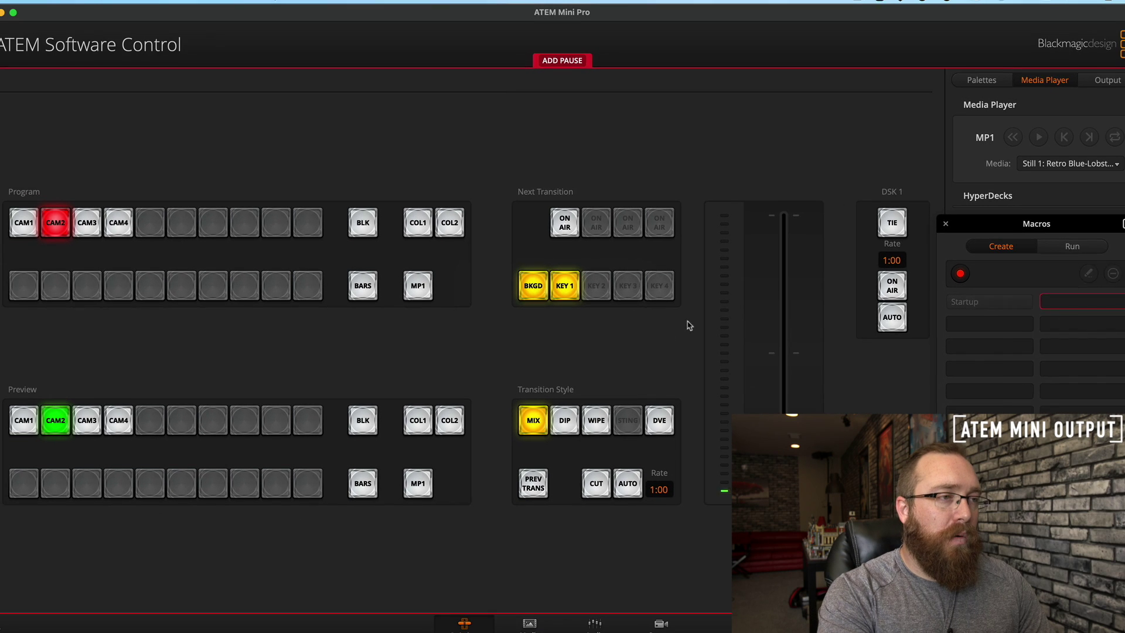
Record excluding KEY 1 from the next transition and changing the MP1 media to Still 2: Lower Third.
left_click(567, 297)
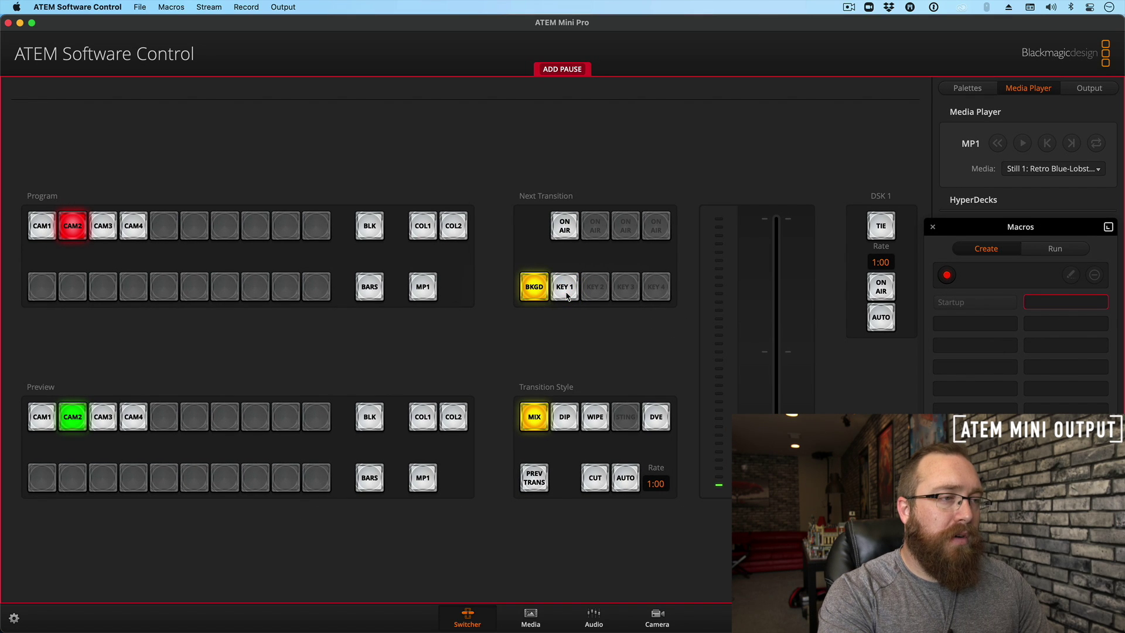
left_click(1084, 174)
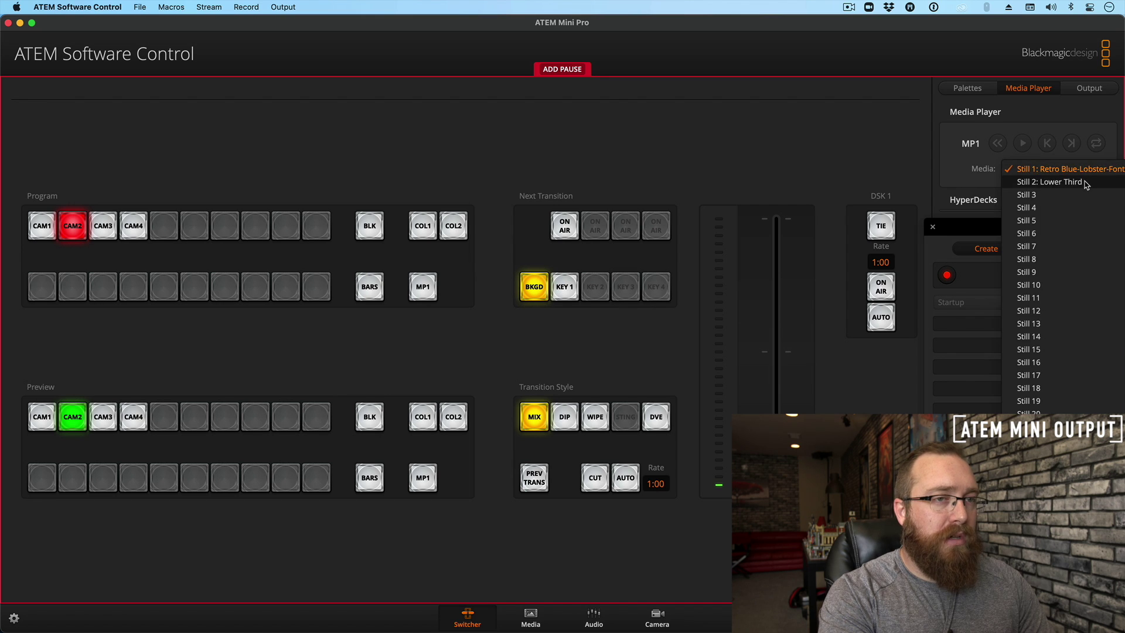
left_click(1087, 184)
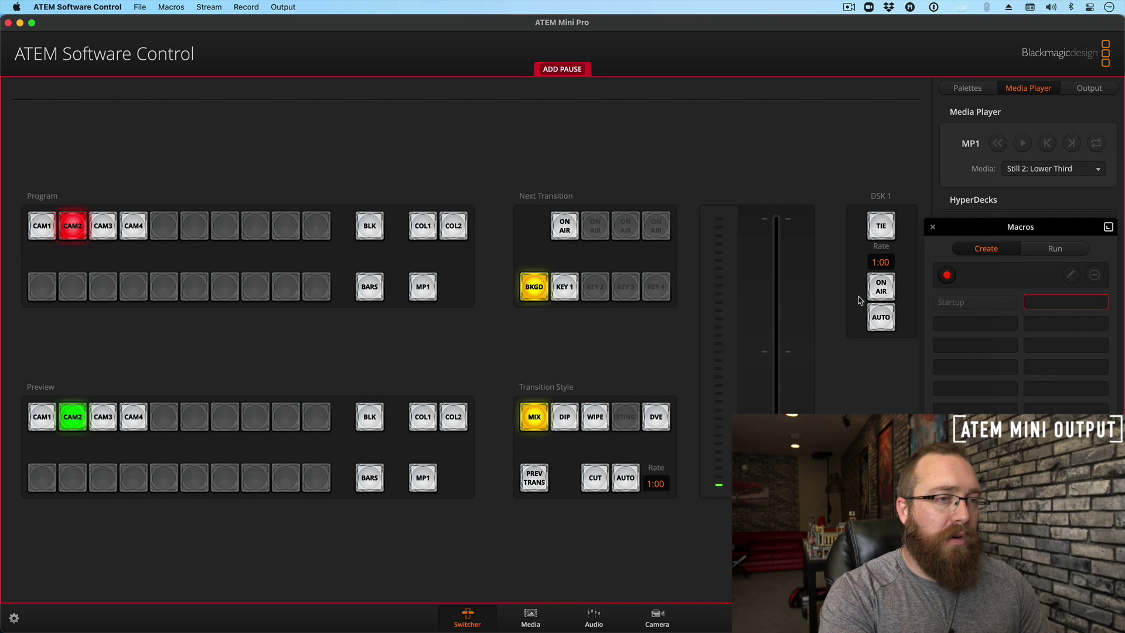
Record an AUTO transition that brings DSK 1 on air, and finish recording the Key Switch macro.
left_click(883, 320)
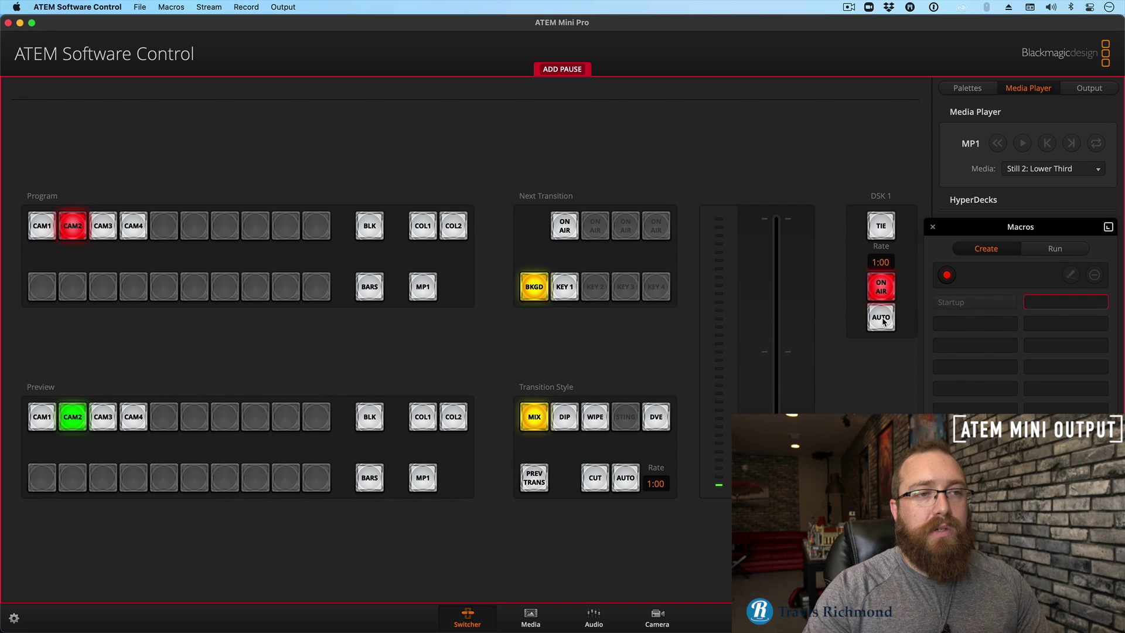
left_click(947, 275)
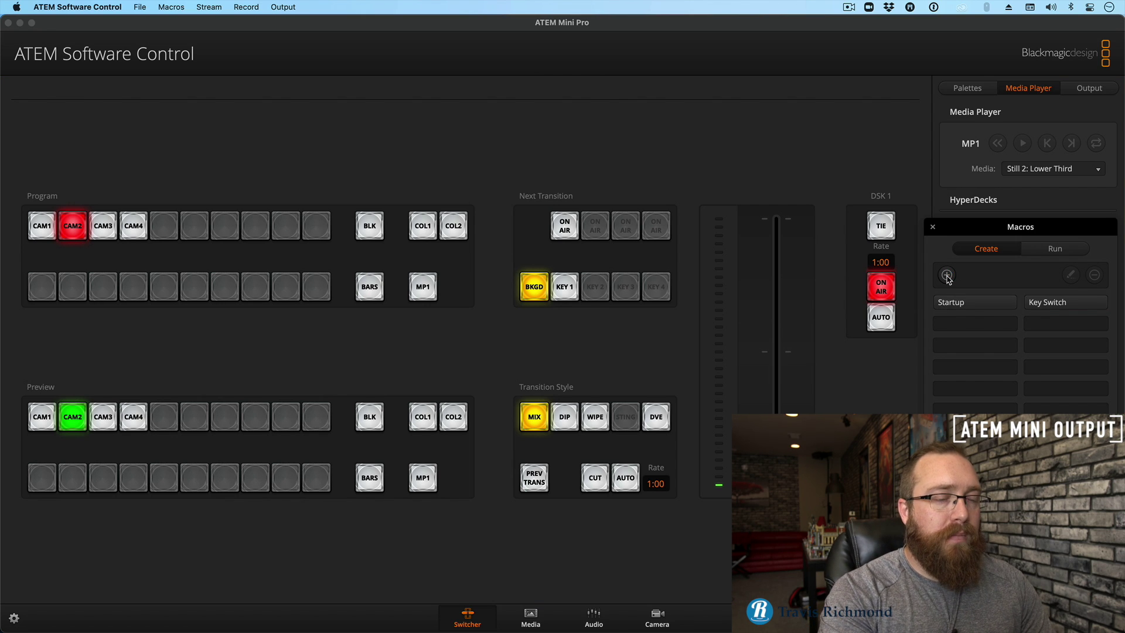
Run the Startup macro to restore the switcher's default state.
left_click(1064, 252)
left_click(989, 301)
left_click(1071, 275)
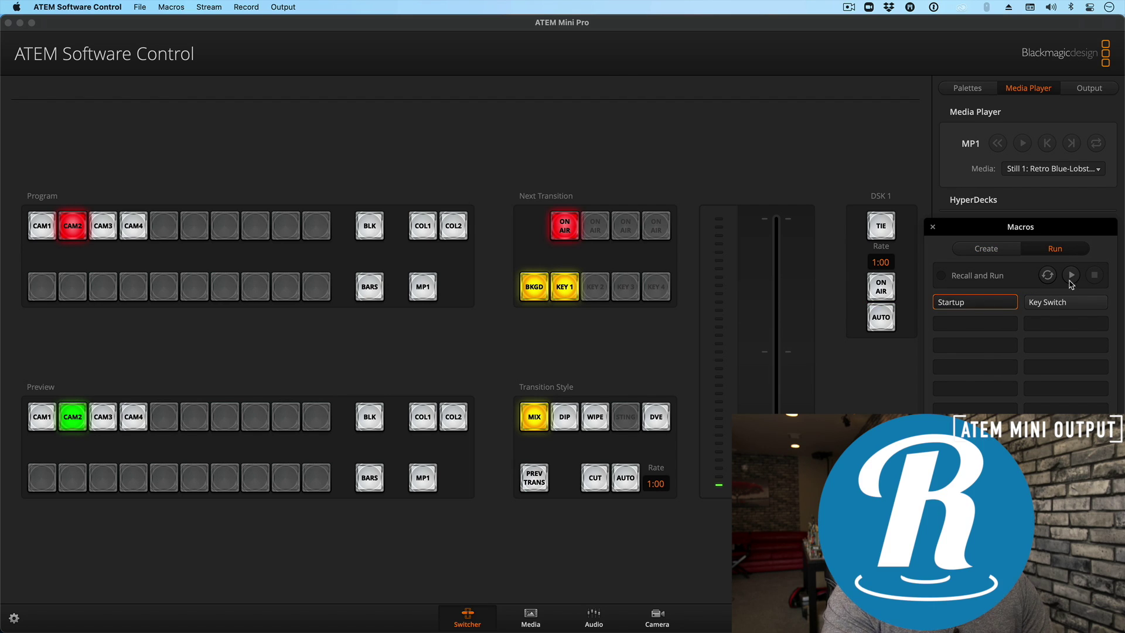
Run the Key Switch macro and resume it after its user wait pause to bring in the lower third.
left_click(1082, 304)
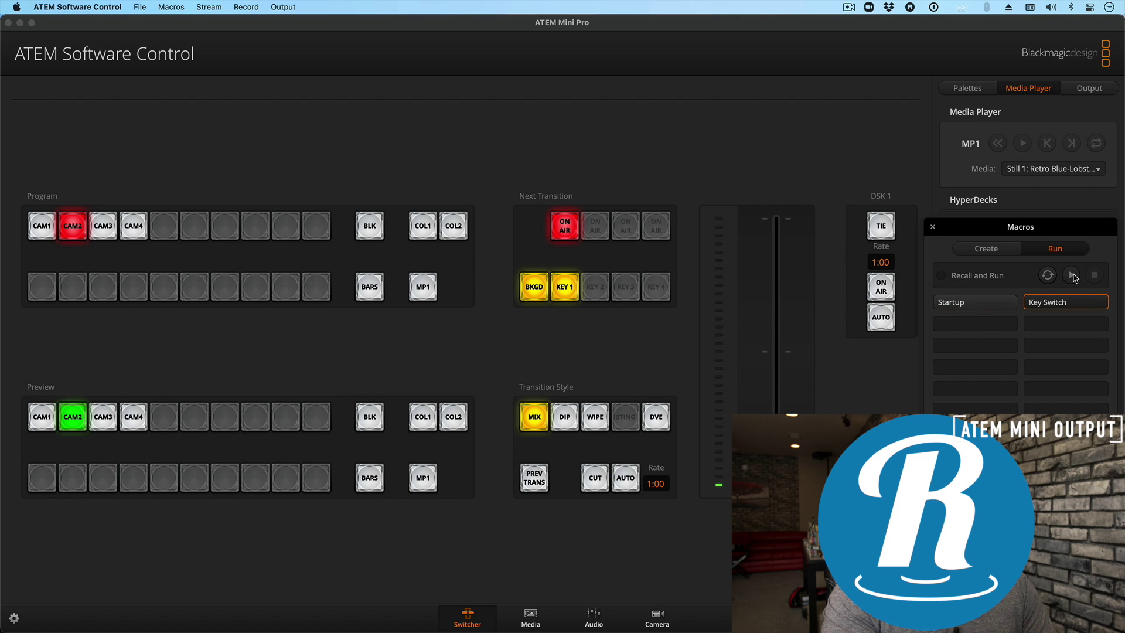
left_click(1071, 275)
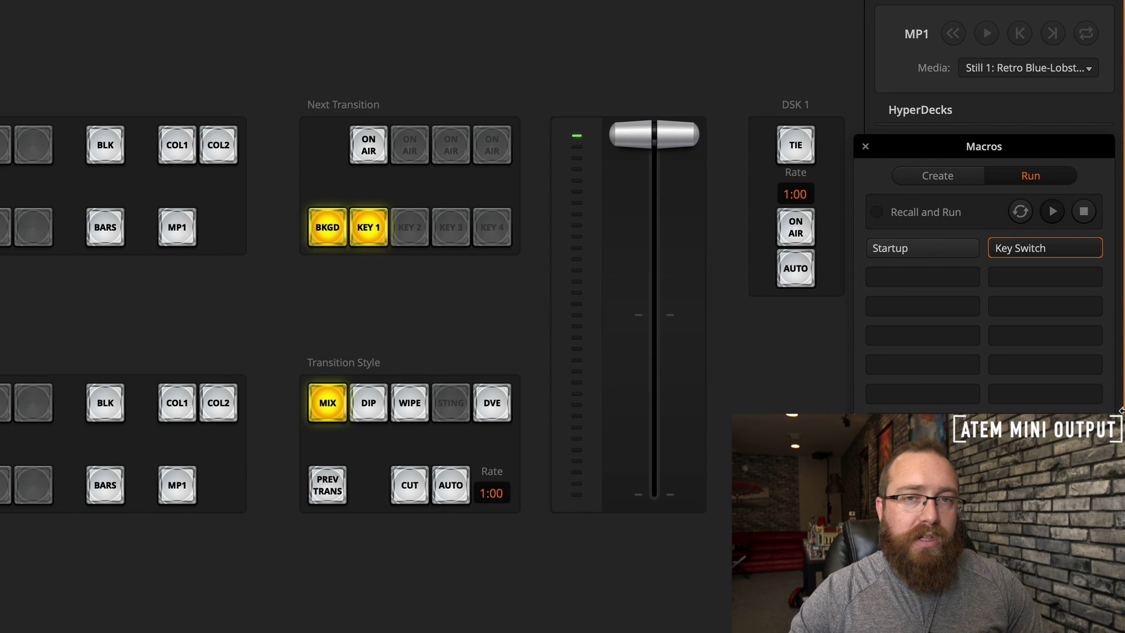
left_click(1053, 212)
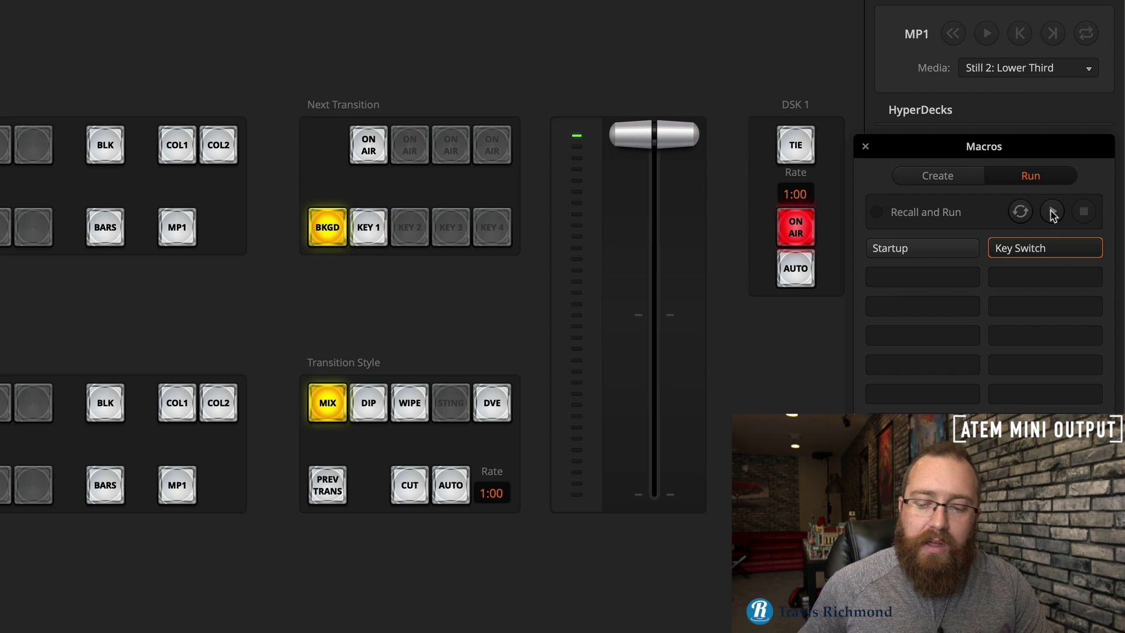